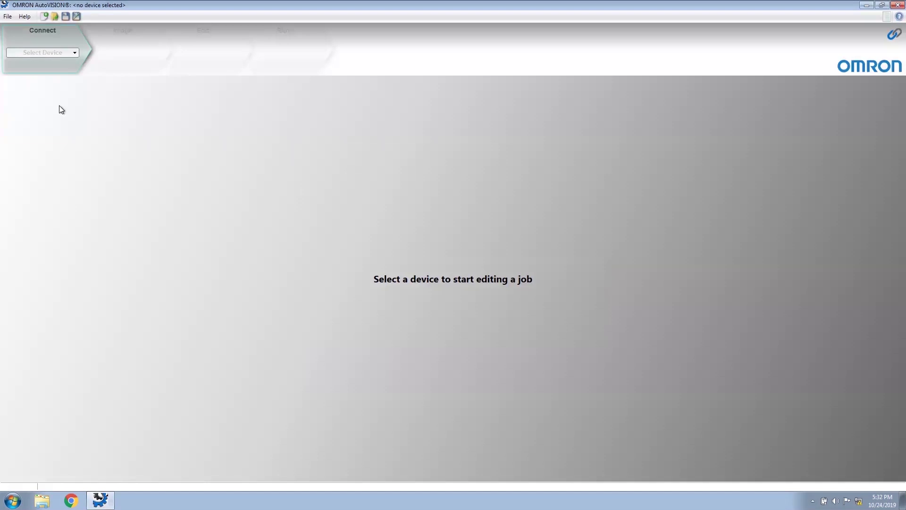
Step: Connect to the F430-F393824 smart camera and expand its device details
click(53, 55)
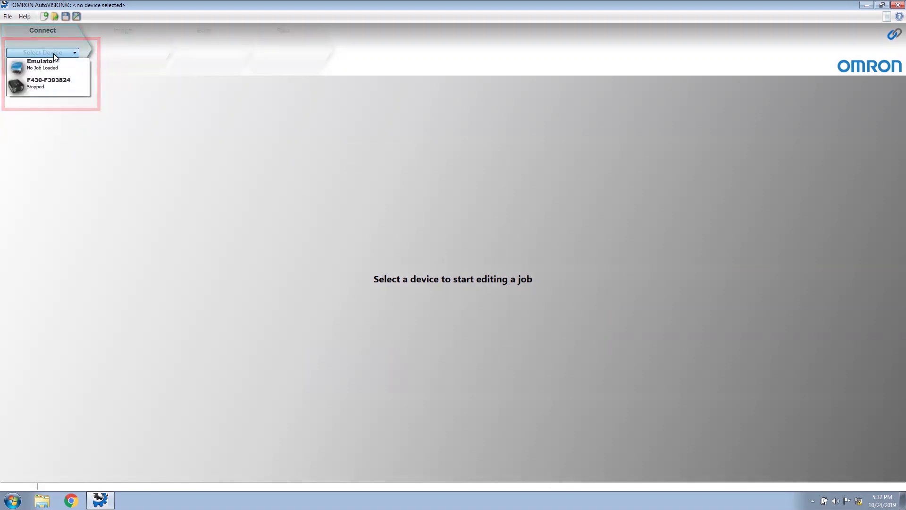
mouse_move(55, 94)
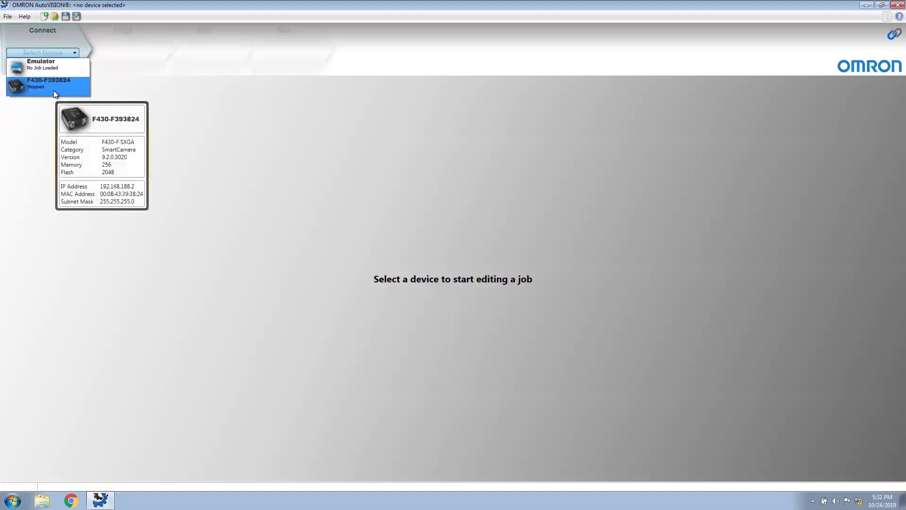
click(53, 91)
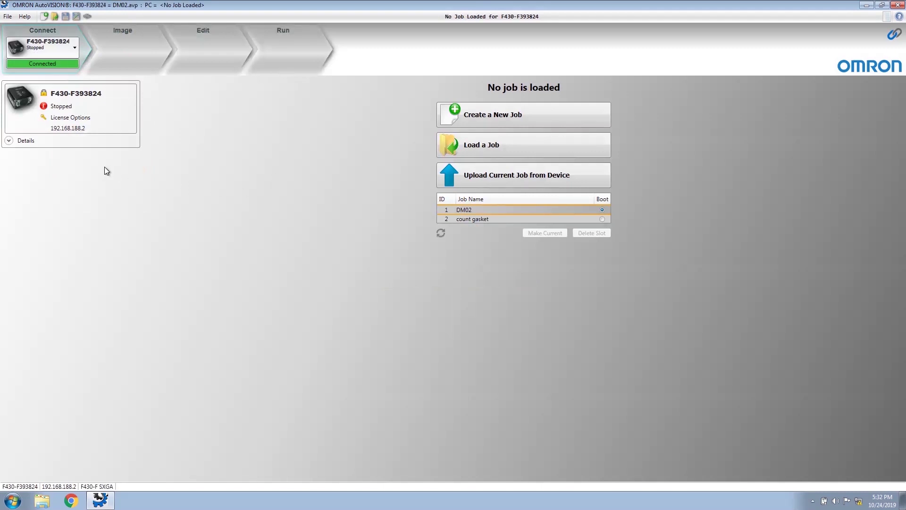
click(9, 141)
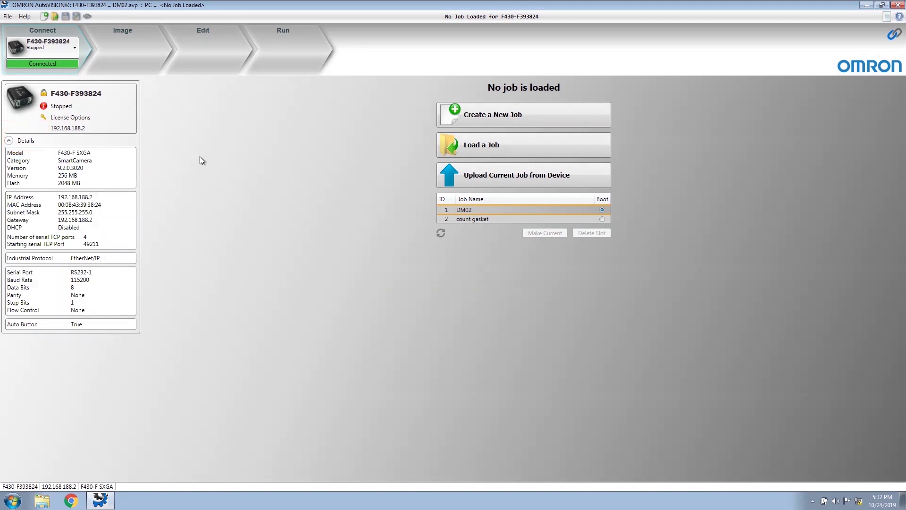
Step: Create a new job on the camera and acquire an image of the sample label
click(474, 118)
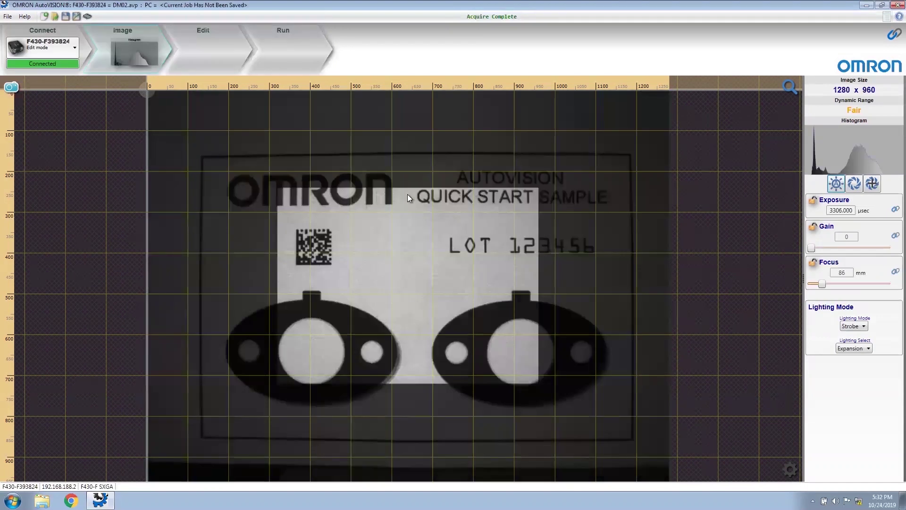
click(11, 89)
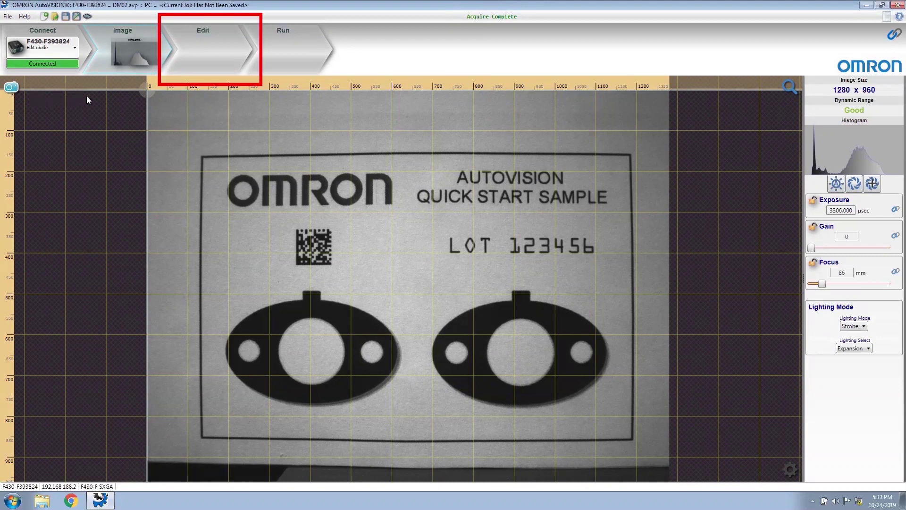
Step: Go to the job's Edit stage and set the camera trigger to Sensor 1
click(217, 43)
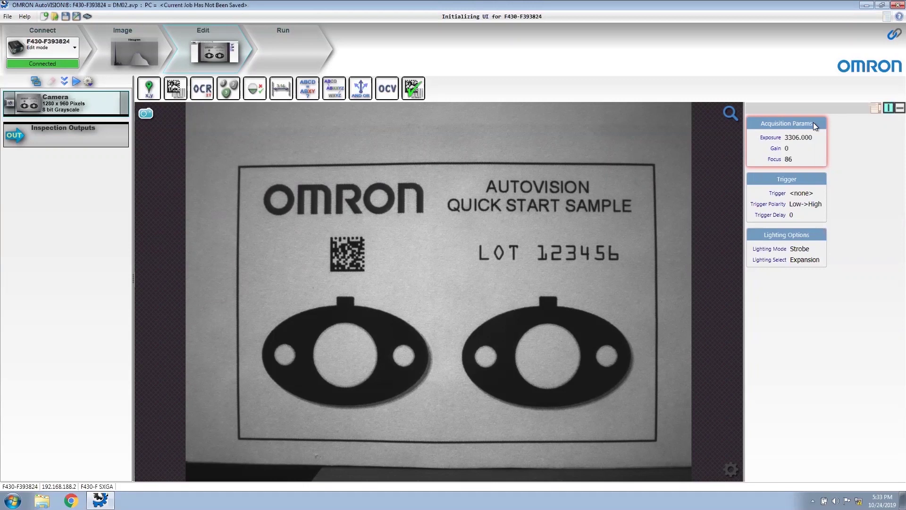
click(803, 195)
click(794, 176)
click(781, 207)
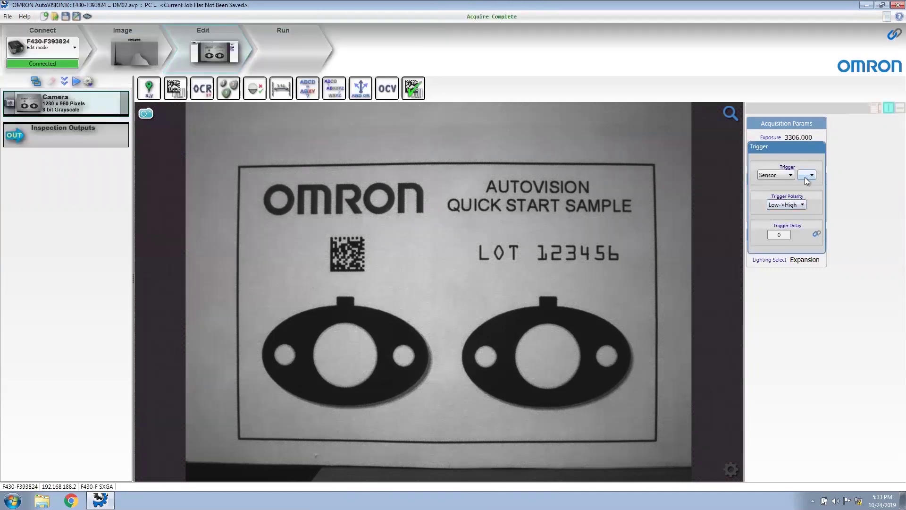
click(806, 178)
click(805, 186)
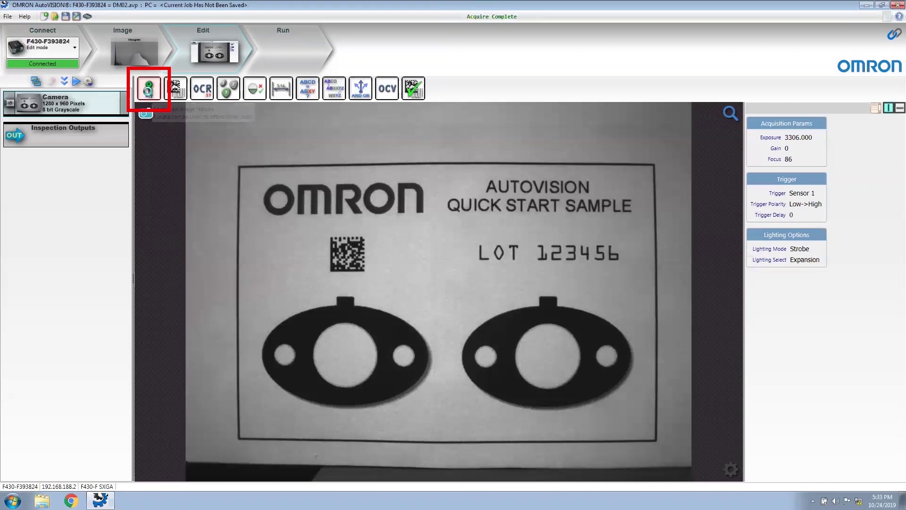
Step: Add a Locate Shape tool, fit its template around the OMRON logo, enlarge the search region around it, and train the template
click(149, 88)
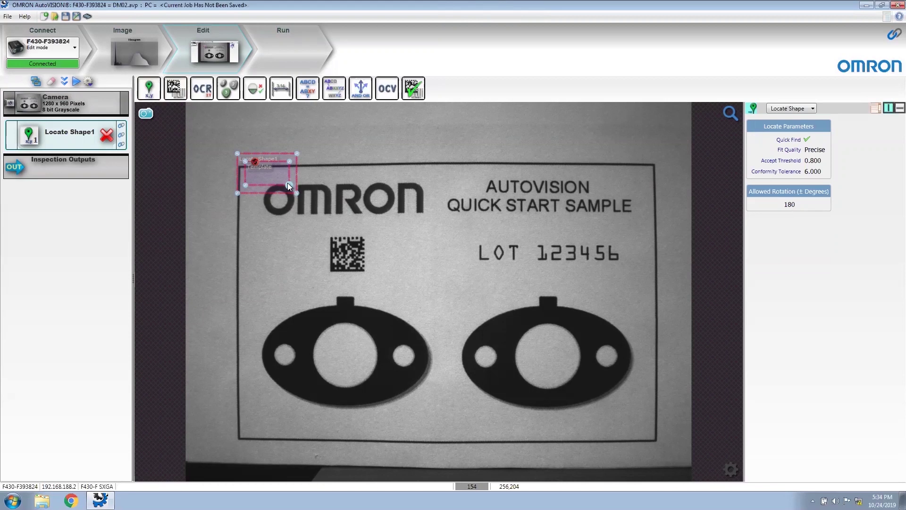
drag(289, 184, 433, 223)
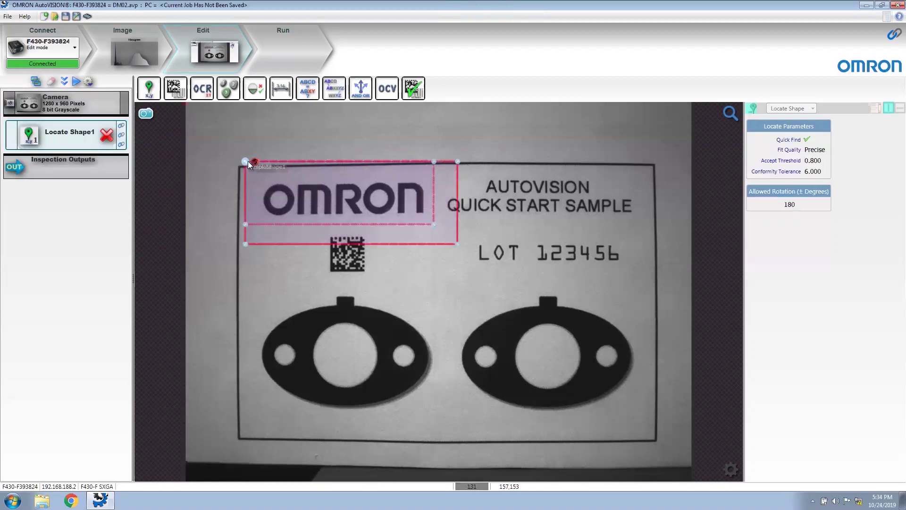
drag(248, 160, 257, 172)
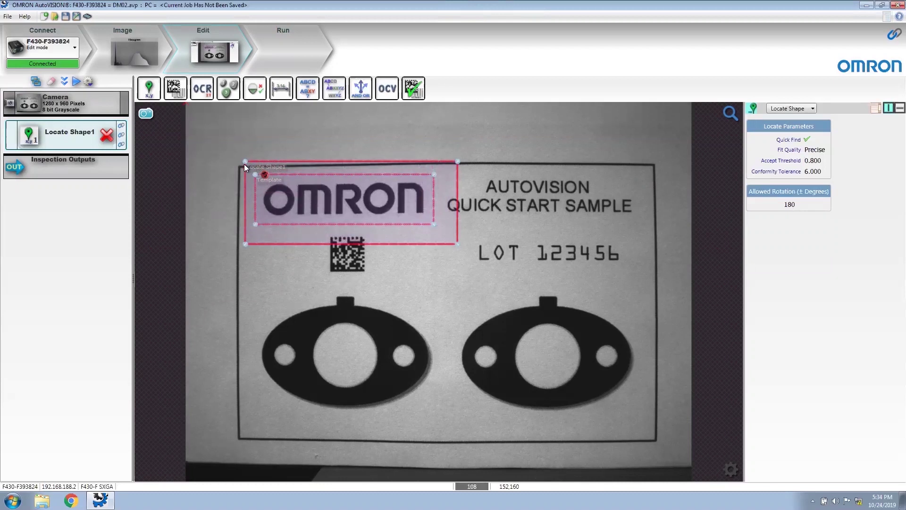
drag(244, 160, 211, 129)
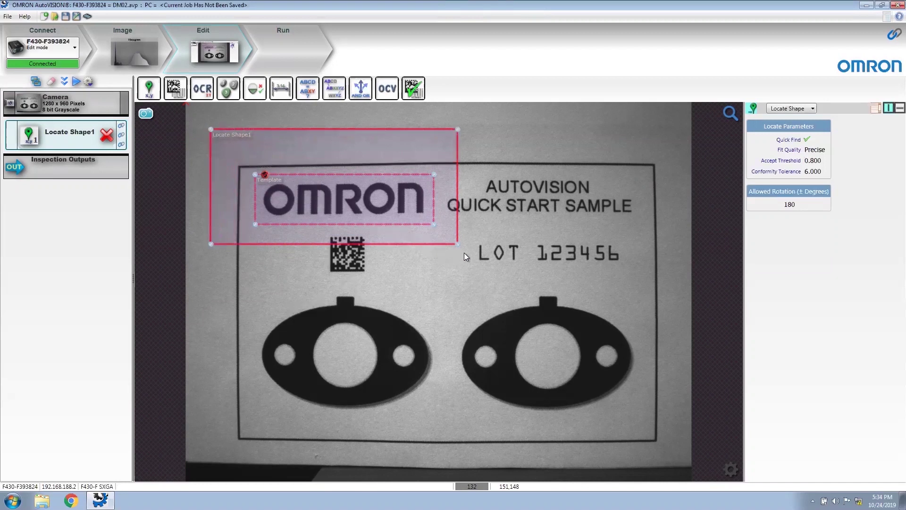
drag(457, 243, 468, 254)
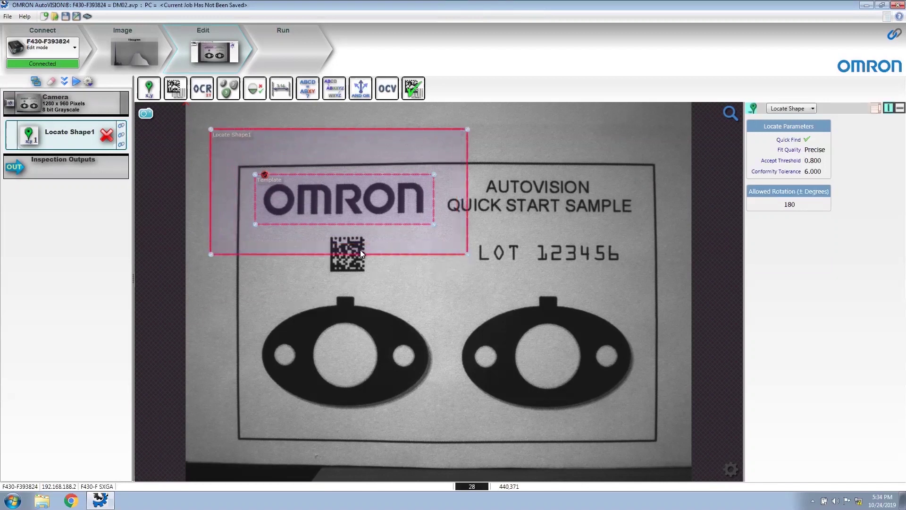
click(268, 174)
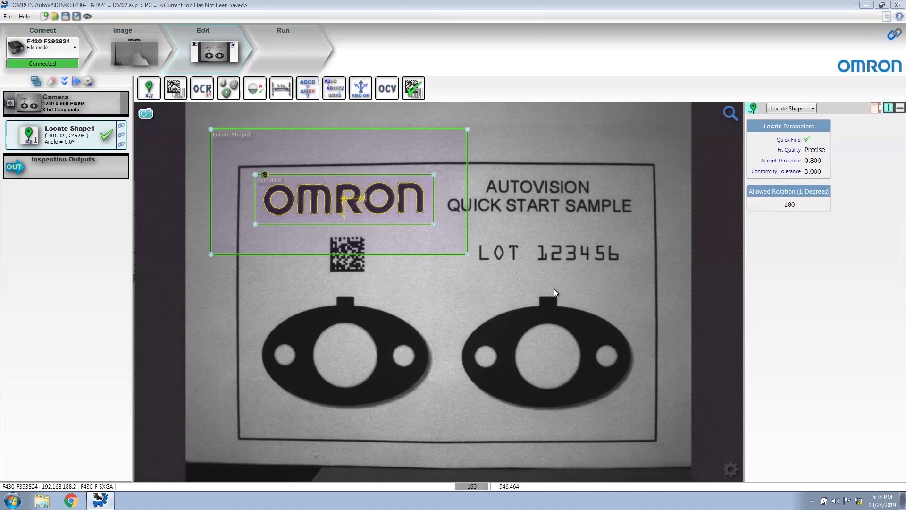
Step: Set the Locate Shape tool's allowed rotation to 20 degrees
click(785, 205)
drag(793, 198, 783, 198)
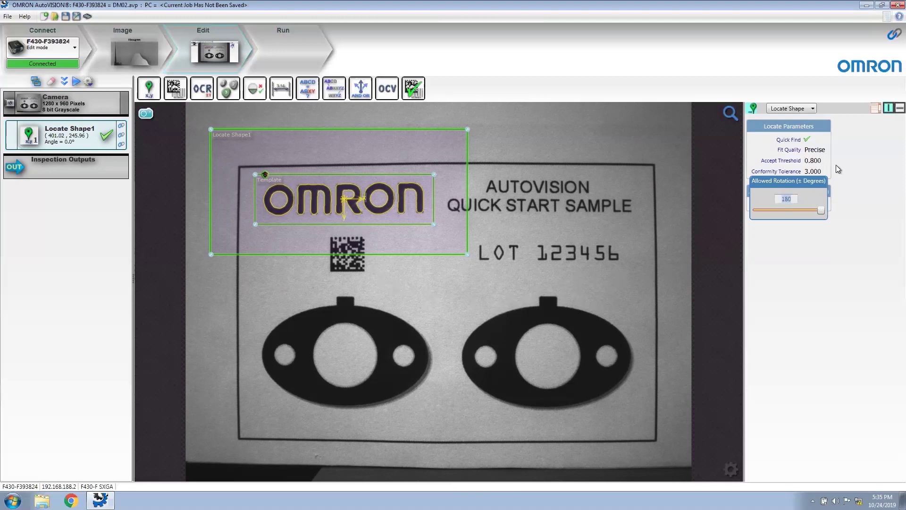
text(20)
click(761, 210)
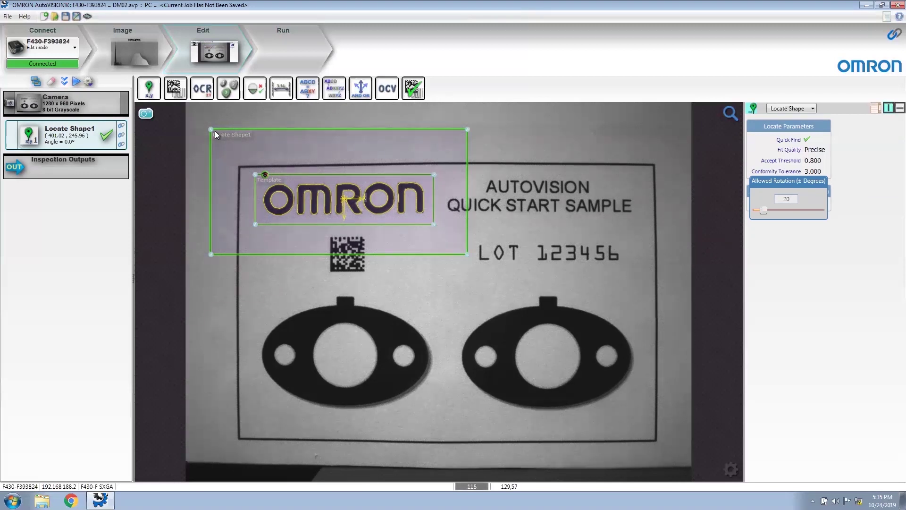
Step: Add a Decode tool and fit its region around the Data Matrix code below the logo
click(175, 88)
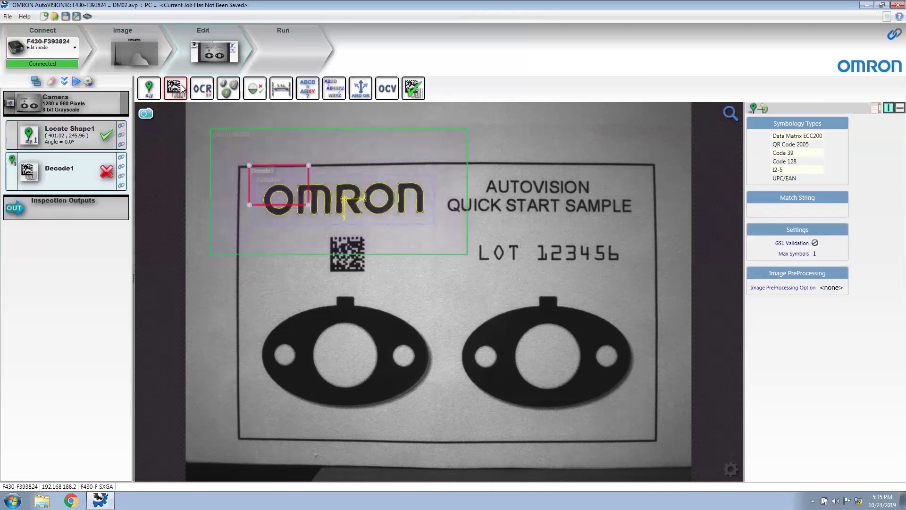
drag(279, 180, 336, 237)
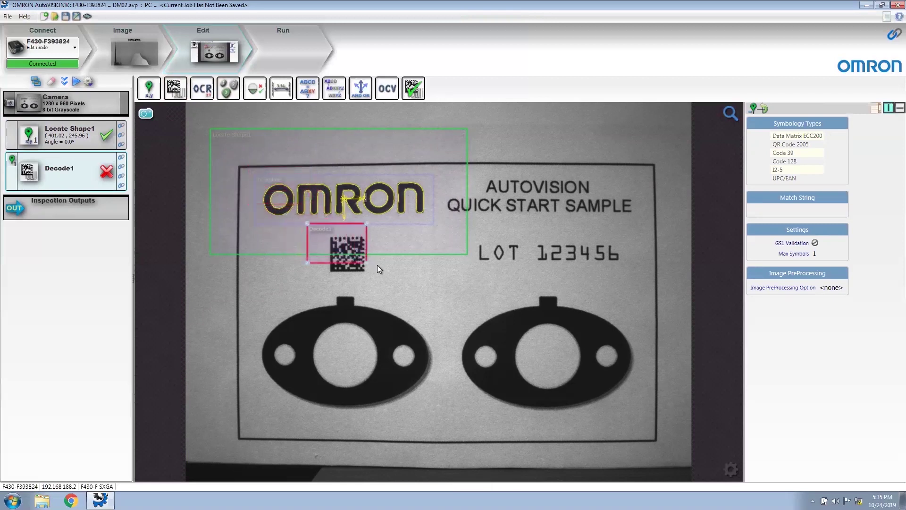
drag(368, 264, 385, 287)
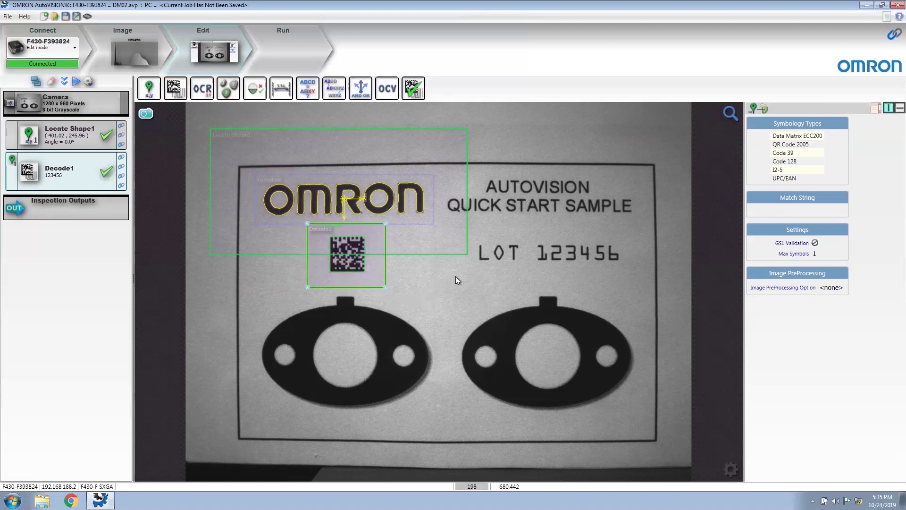
click(14, 164)
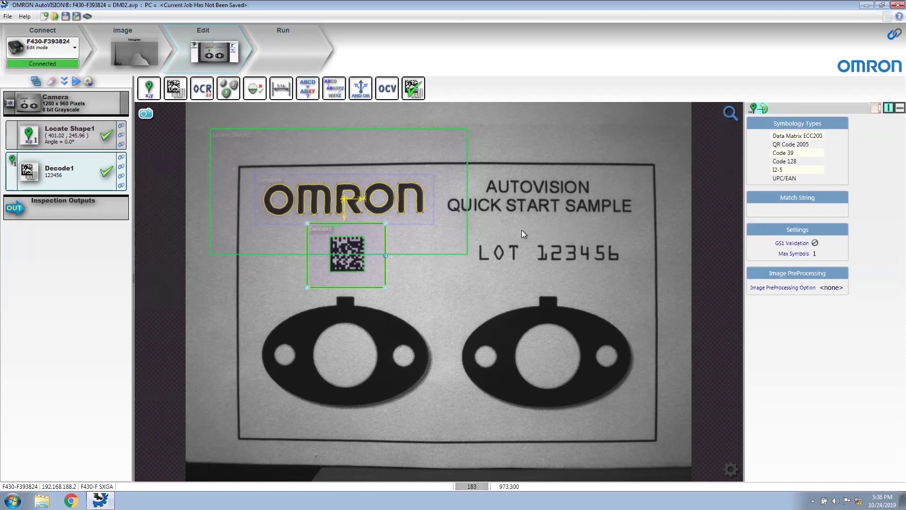
Step: Add an OCR tool and fit its region around the digits 123456 of the lot number
click(200, 91)
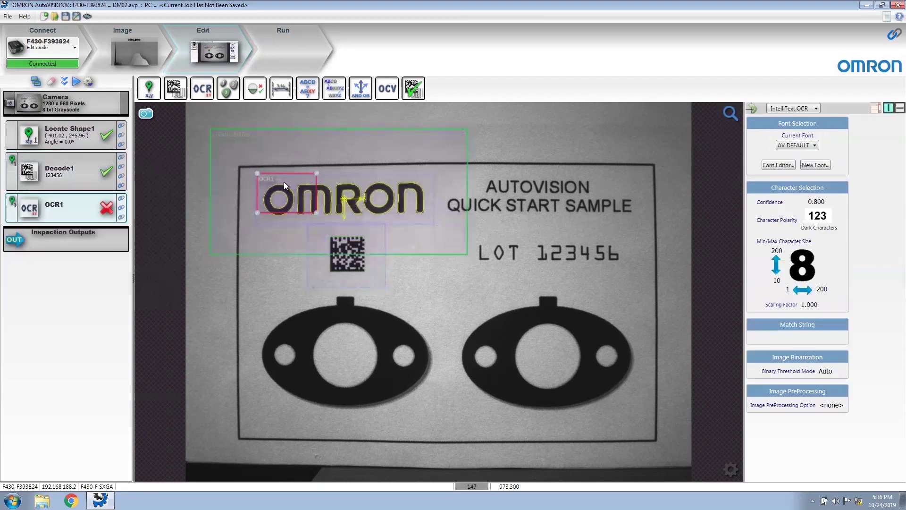
drag(282, 180, 485, 239)
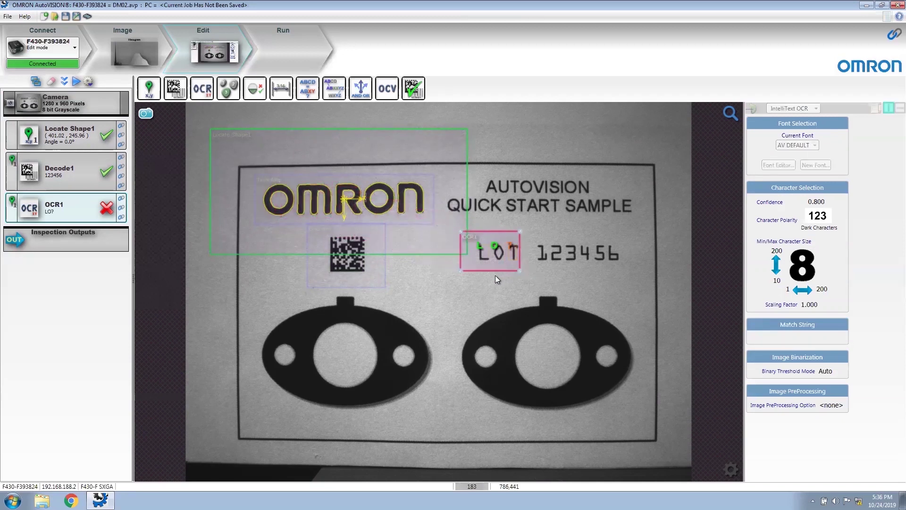
drag(494, 271, 631, 275)
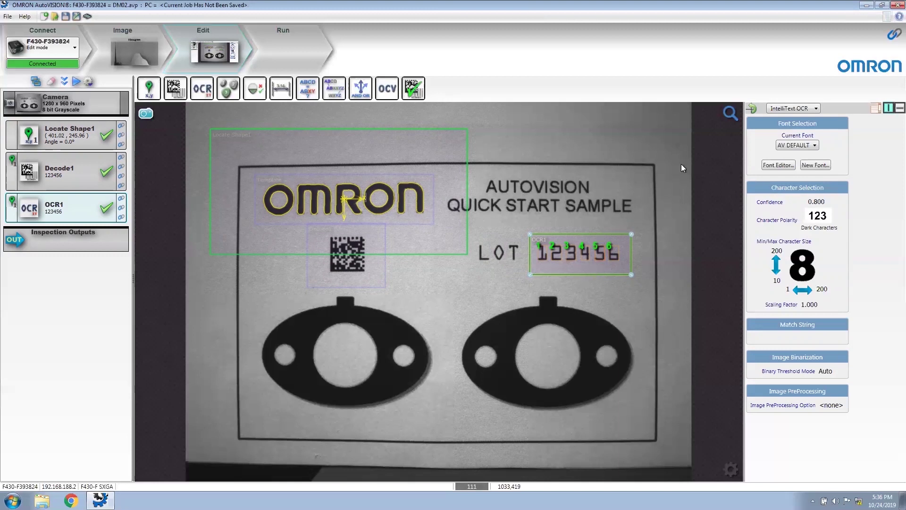
click(754, 109)
Step: Add a Match Strings tool comparing Decode1's Decoded Text as Input String 1 with OCR1's Read Text as Input String 2
click(307, 89)
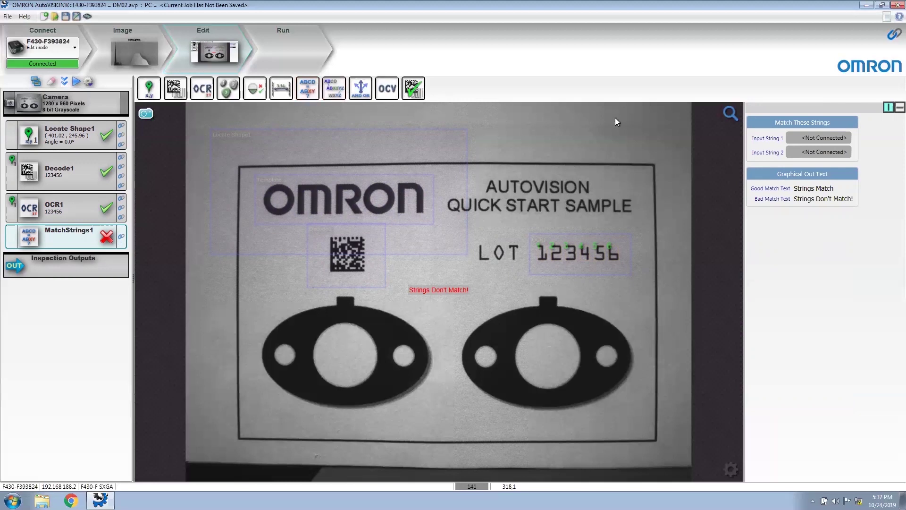
click(808, 138)
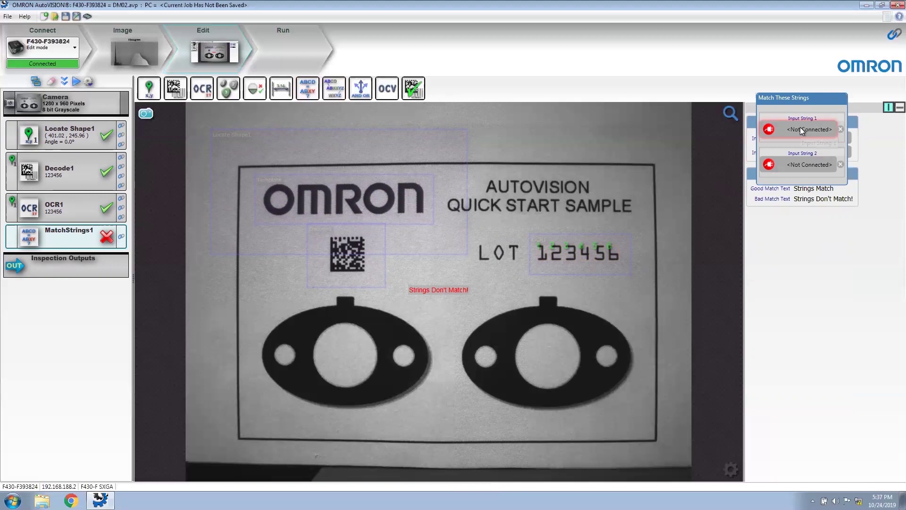
click(800, 127)
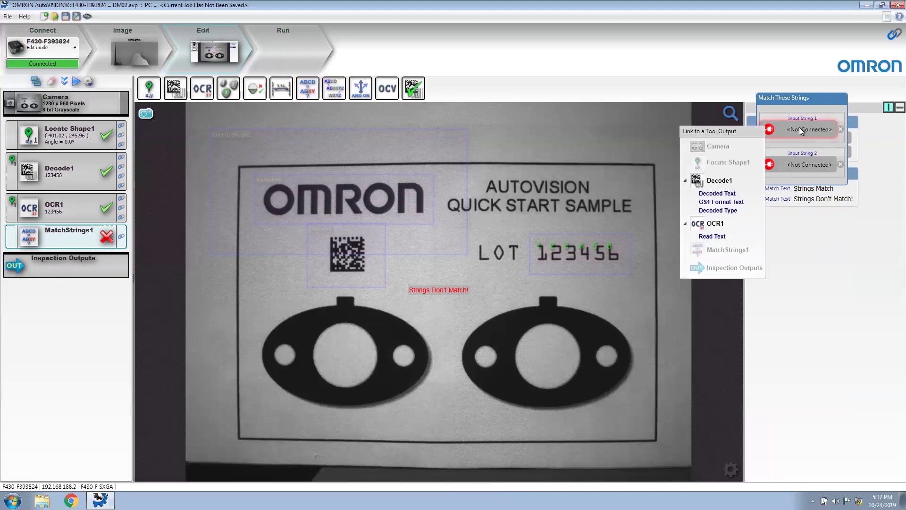
click(717, 194)
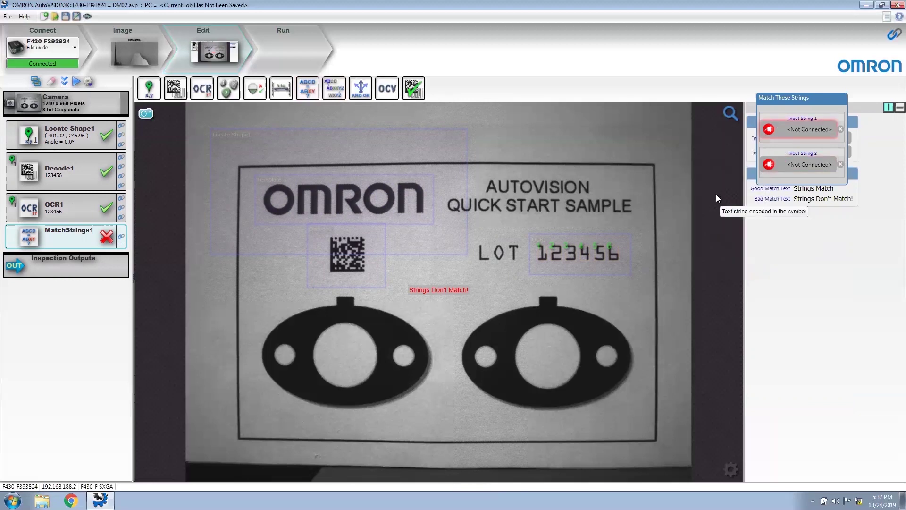
click(802, 166)
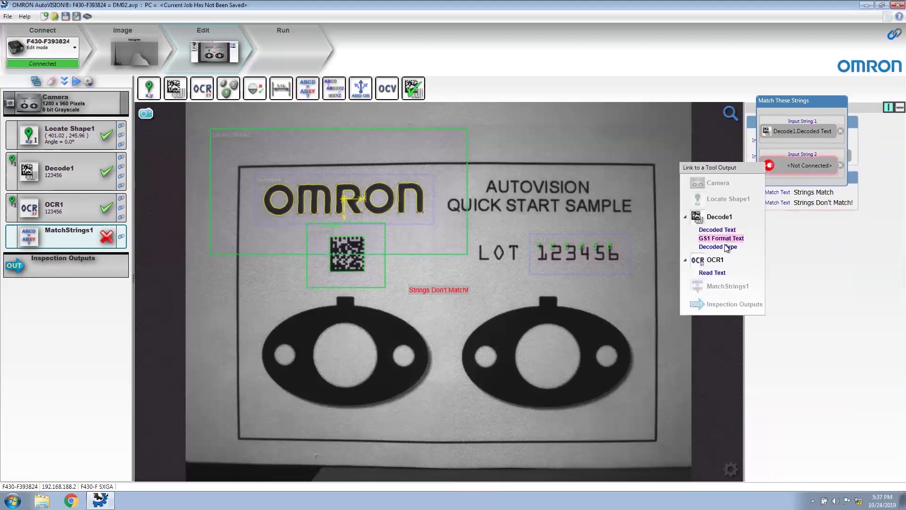
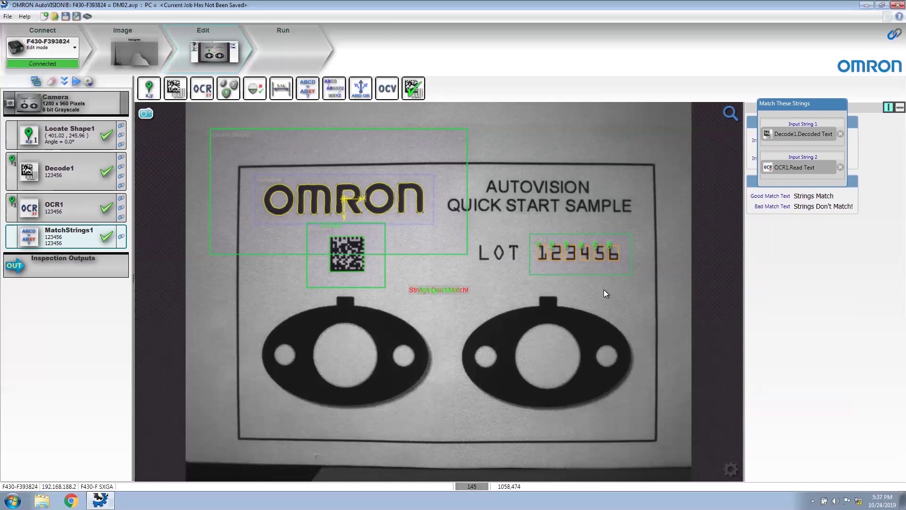
Step: Add a Count tool in Shape Count mode, fit its template around the gasket below the Data Matrix code, and train it
click(228, 84)
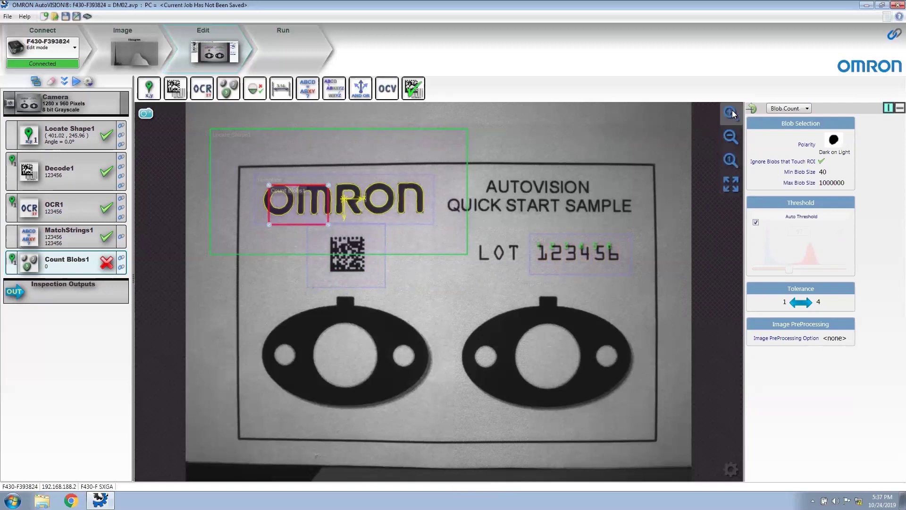
click(785, 107)
click(777, 125)
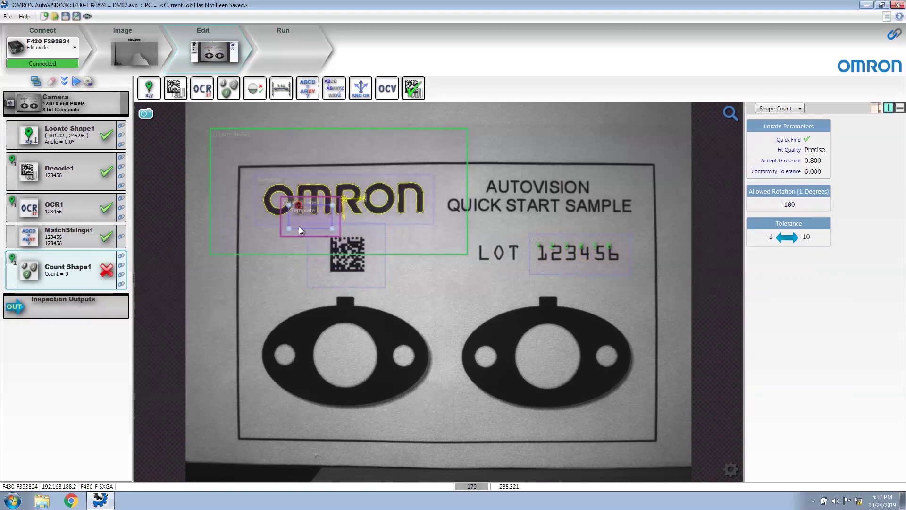
drag(298, 226, 262, 304)
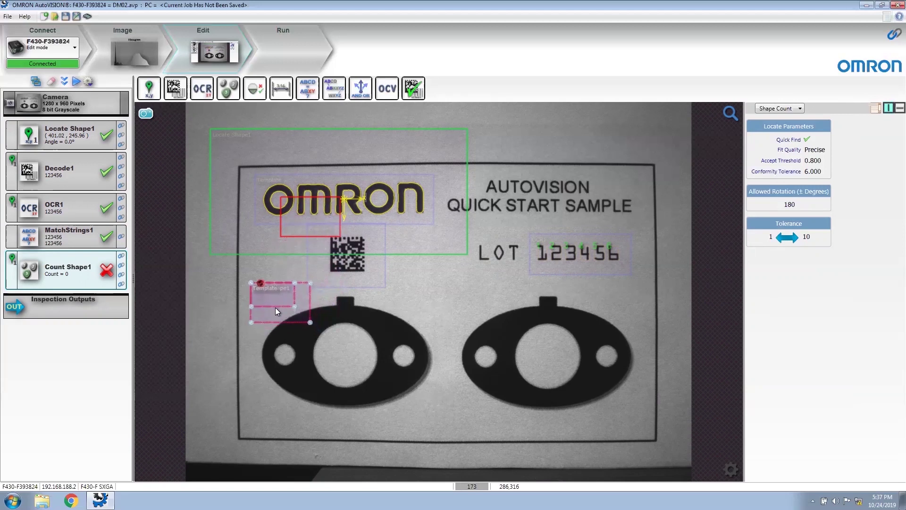
drag(310, 322, 442, 414)
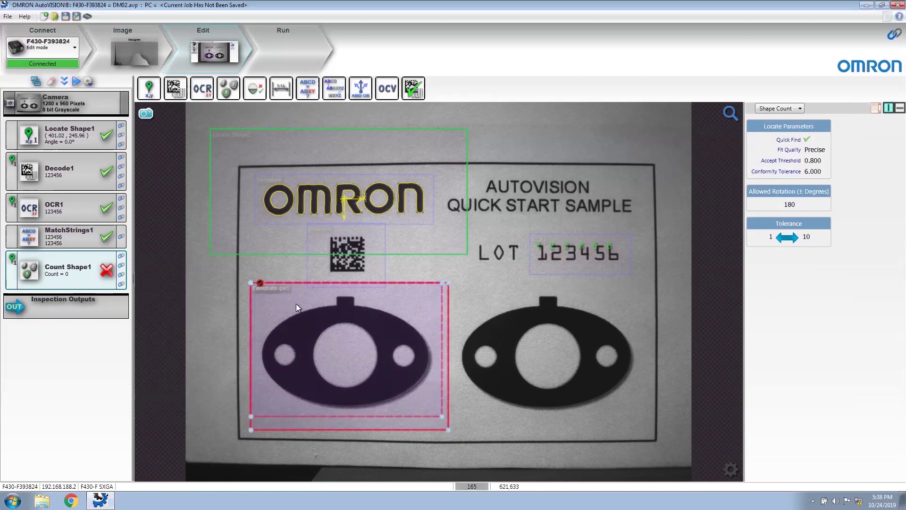
click(261, 283)
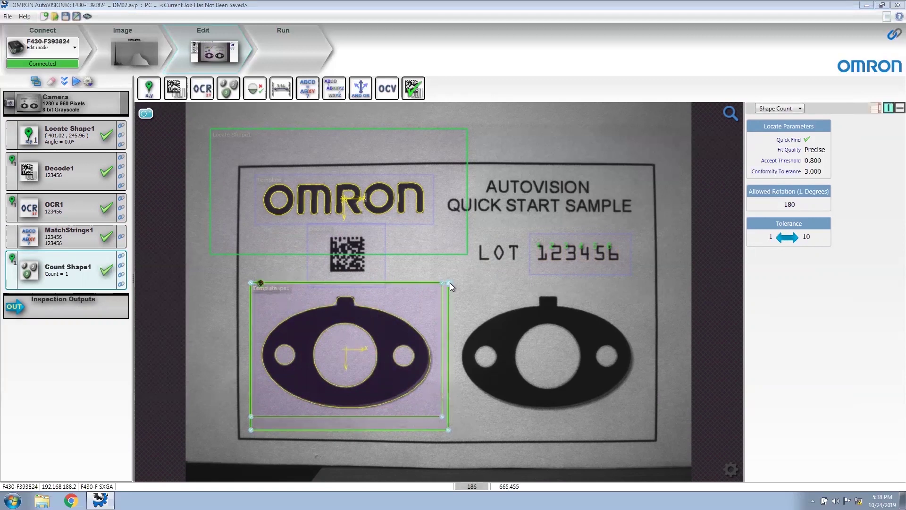
Step: Extend the shape count's search region over both gaskets and set Fit Quality to Normal, Accept Threshold to 0.650 and Conformity Tolerance to 7.000
drag(449, 282, 651, 276)
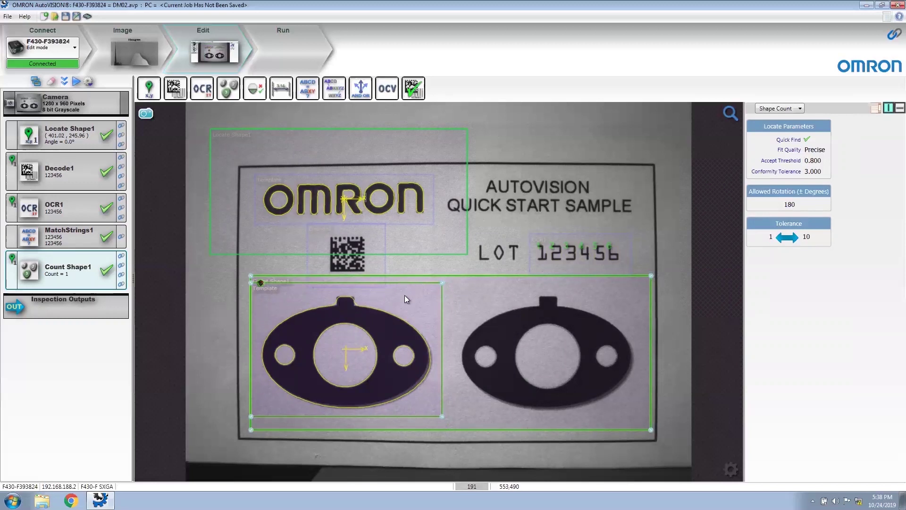
click(814, 152)
click(787, 140)
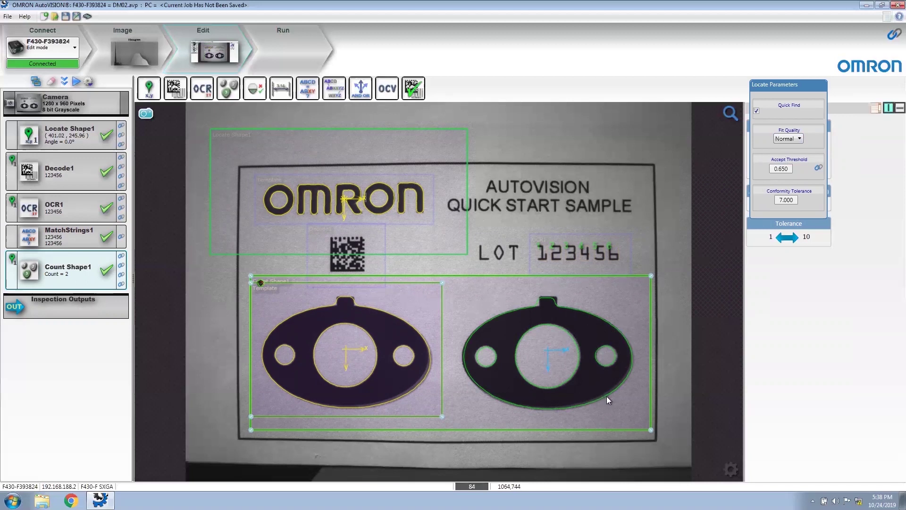
click(856, 206)
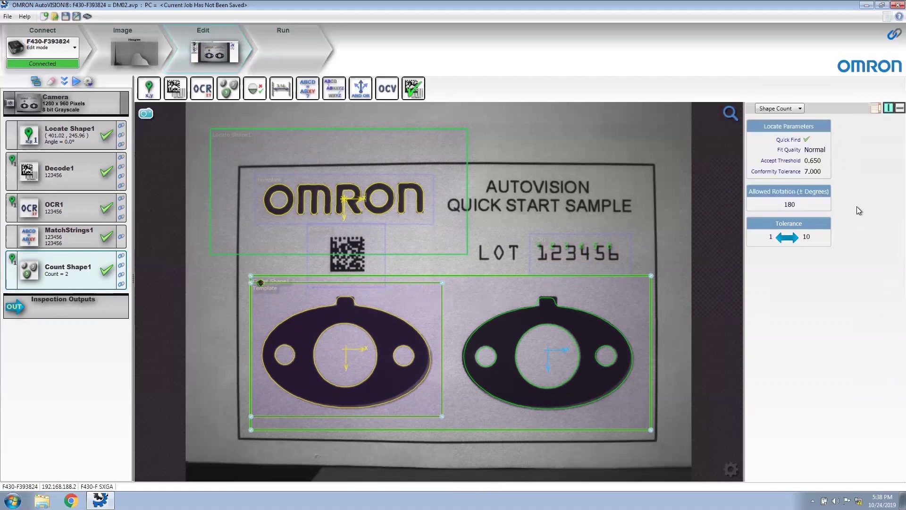
Step: Set the shape count's allowed rotation to 20 degrees
click(791, 205)
double_click(778, 200)
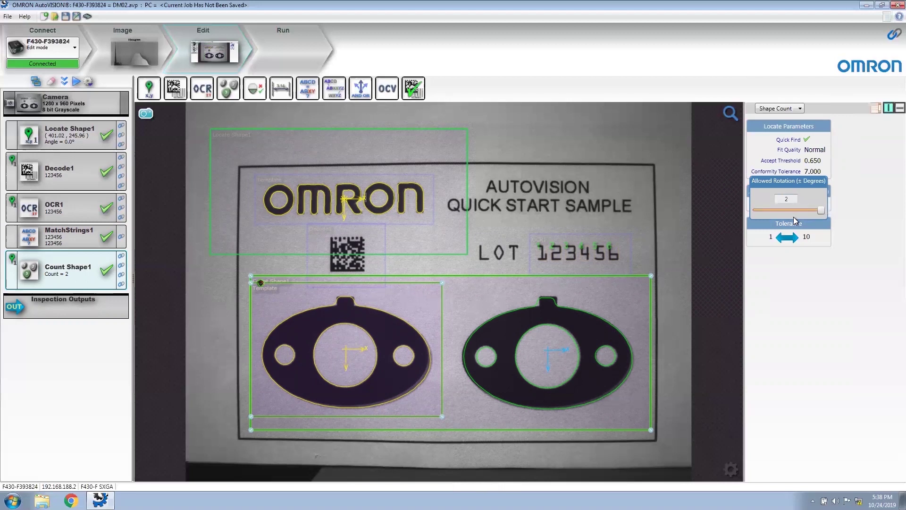
text(20)
click(870, 205)
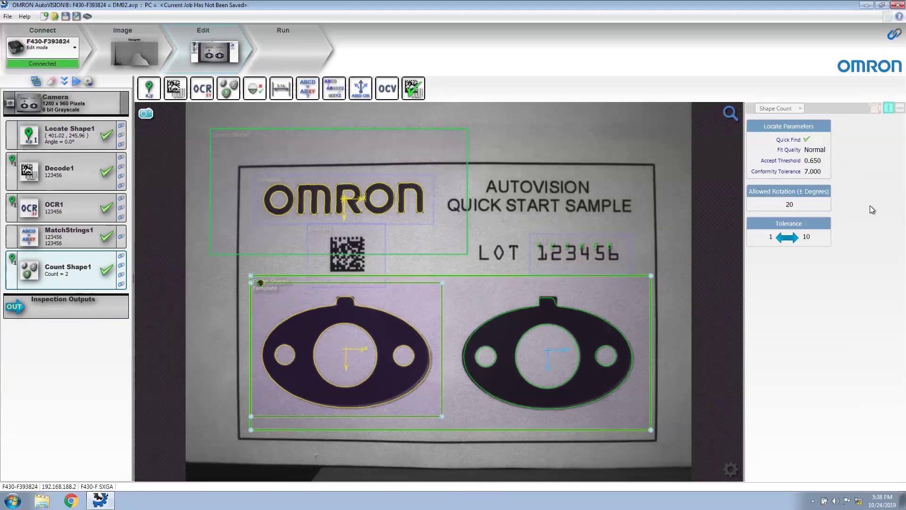
Step: Set both the minimum and maximum count of the shape count tolerance to 2
click(787, 243)
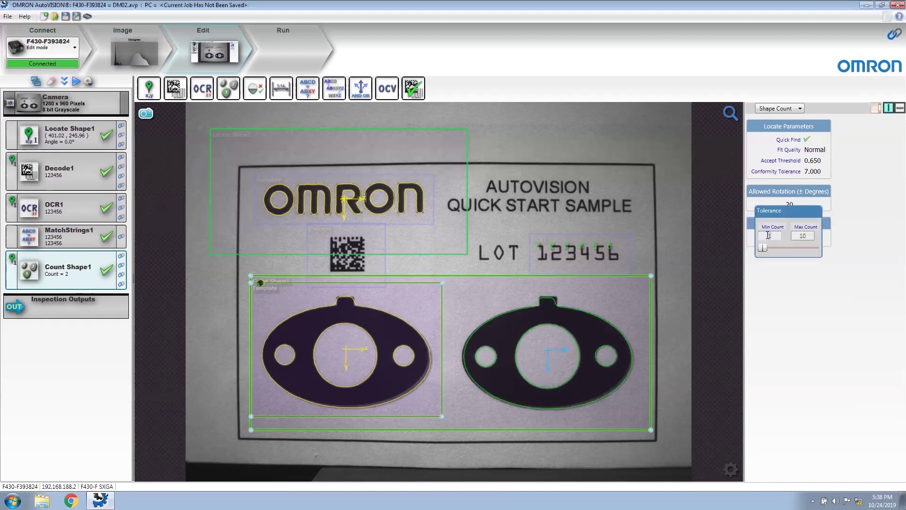
text(2)
click(798, 236)
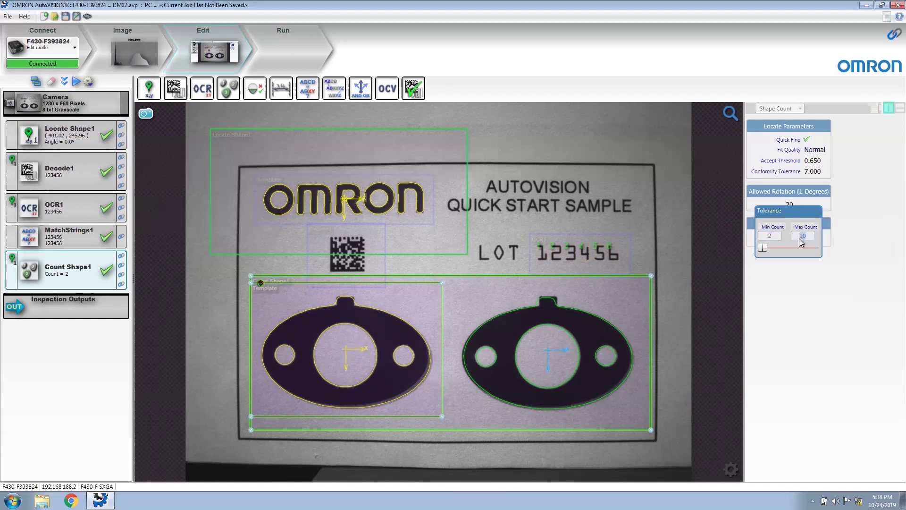
text(2)
click(799, 290)
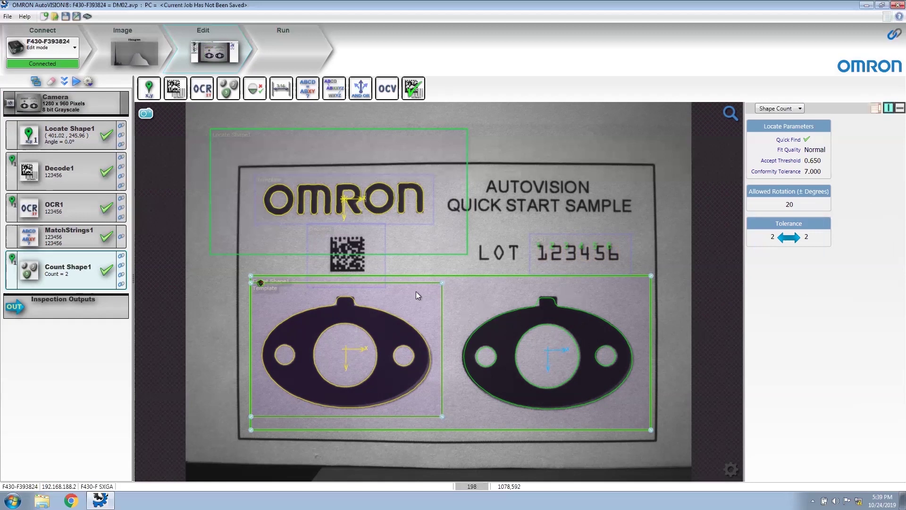
Step: Add a Presence tool and fit its region around the tab on top of the left gasket
click(255, 85)
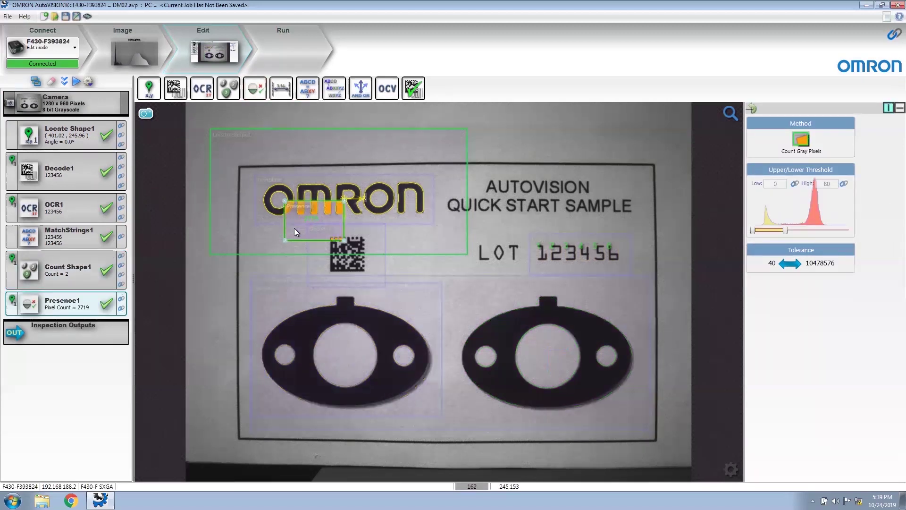
drag(291, 227, 327, 293)
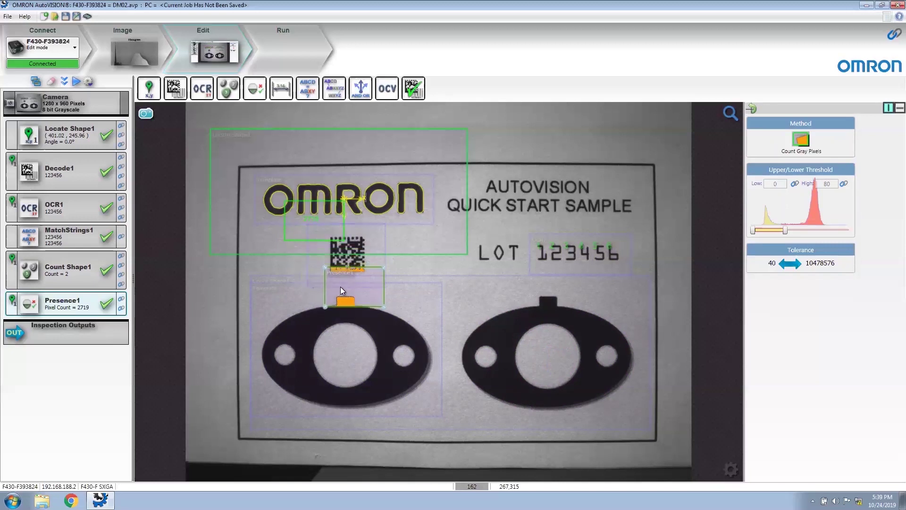
drag(383, 267, 364, 287)
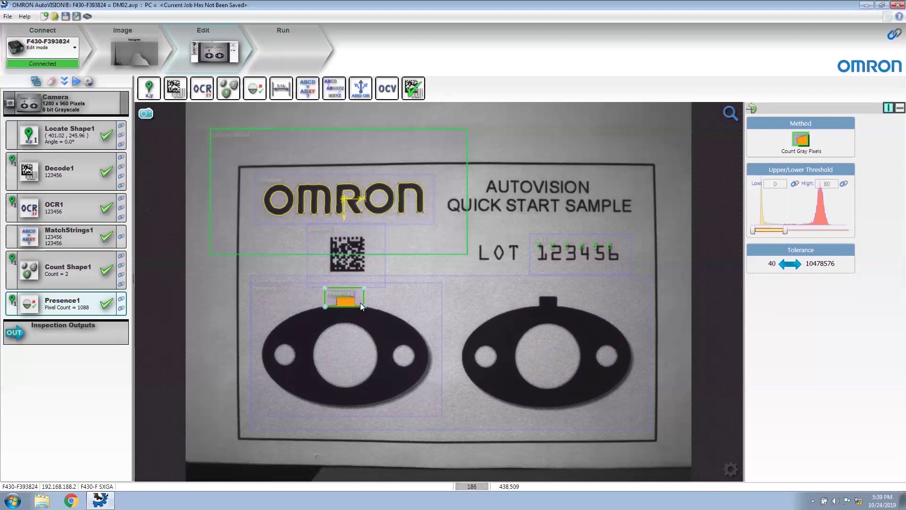
Step: Set the Presence tool's tolerance to a minimum pixel count of 400 and a maximum of 1400
click(772, 265)
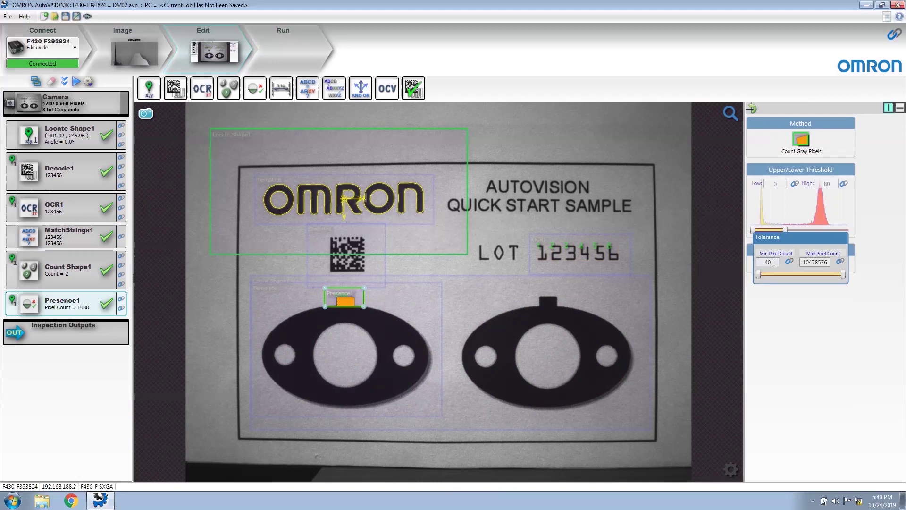
text(0)
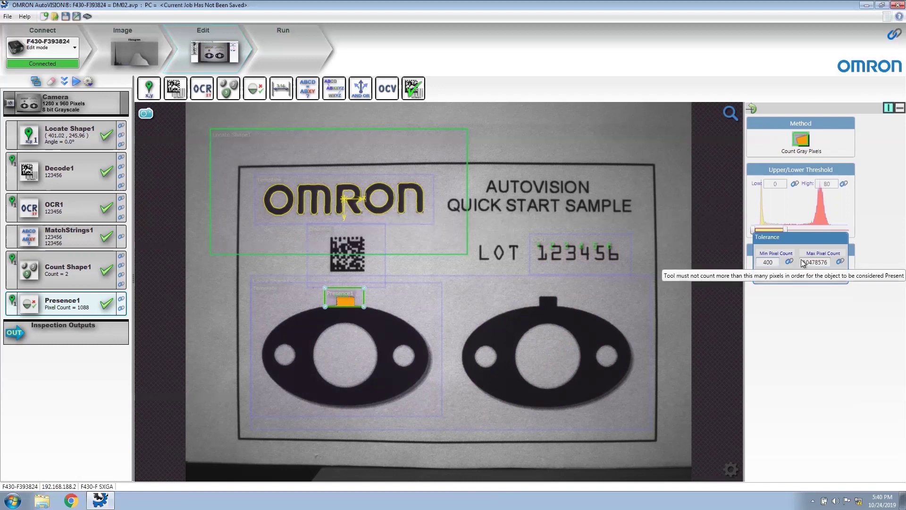
drag(805, 262, 831, 264)
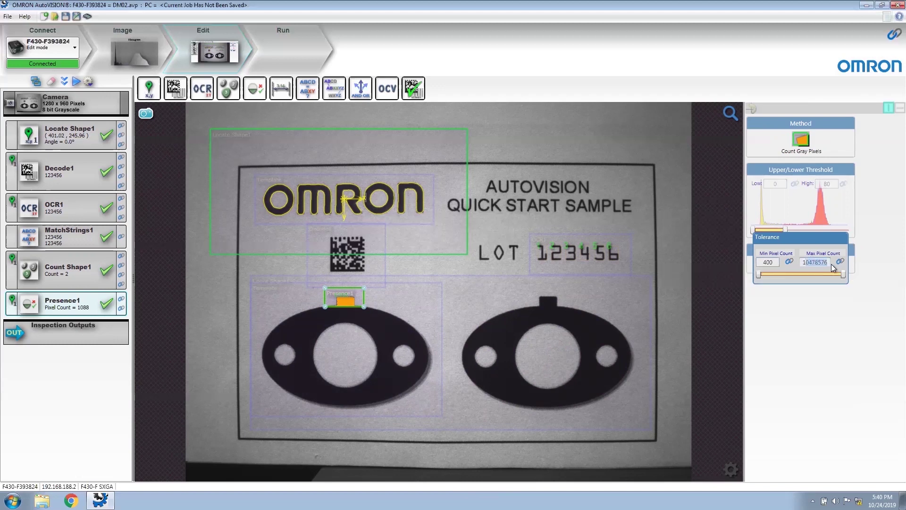
text(400)
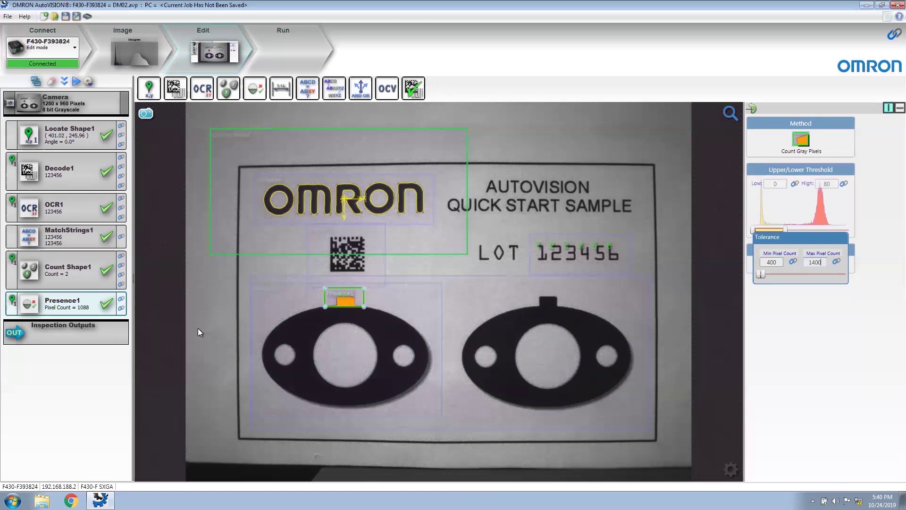
Step: Activate the Presence tool's locator option and rename the tool Left Tab Presence
mouse_move(64, 309)
mouse_move(752, 112)
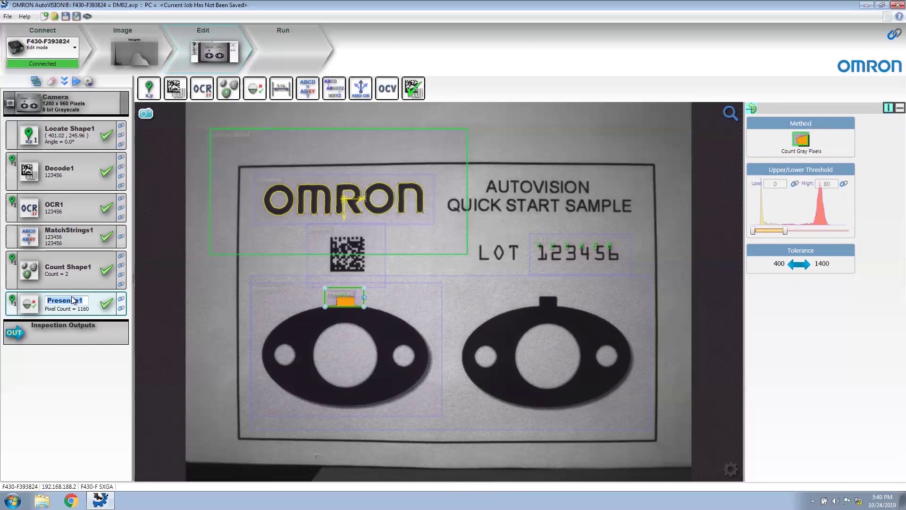
text(Left Tab Presence)
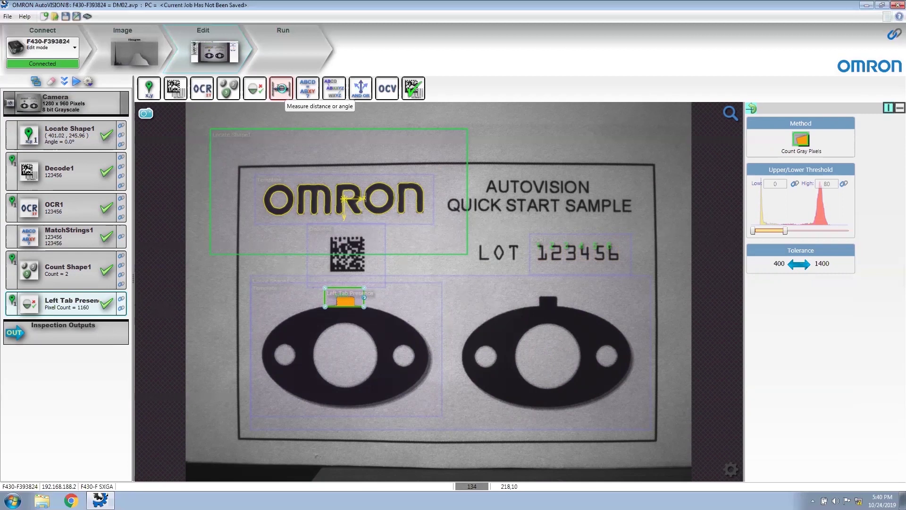
Step: Add a Measure tool in Width Measure mode and fit its region around the right gasket's tab
click(282, 89)
click(329, 242)
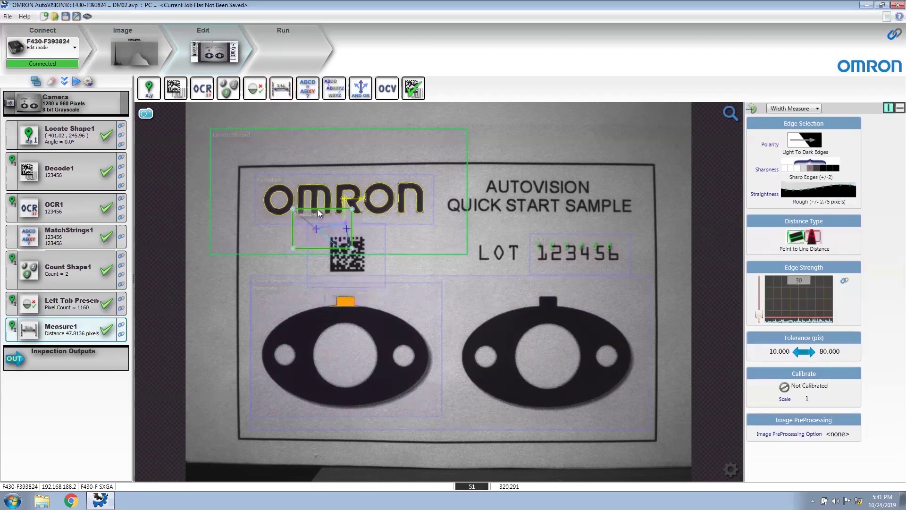
drag(318, 208, 577, 288)
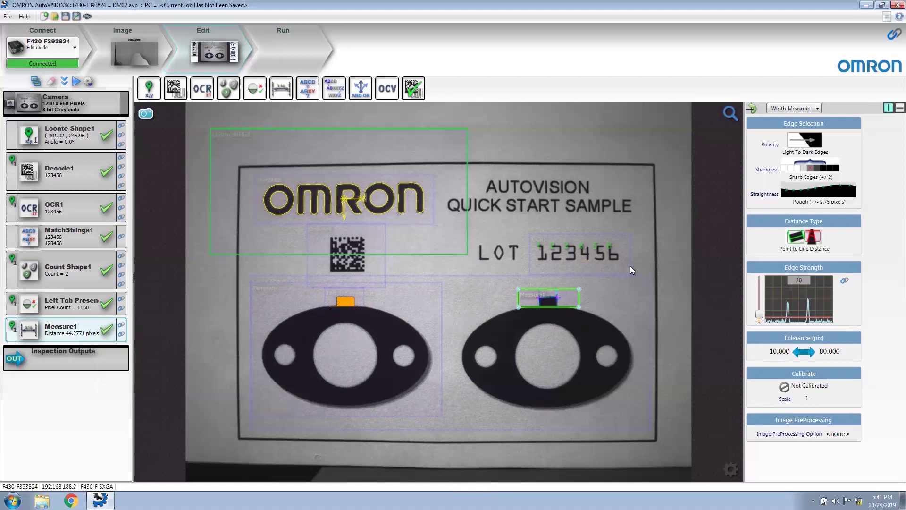
Step: Set the width measurement's lower tolerance to 30 pixels and its upper tolerance to 50 pixels
click(786, 352)
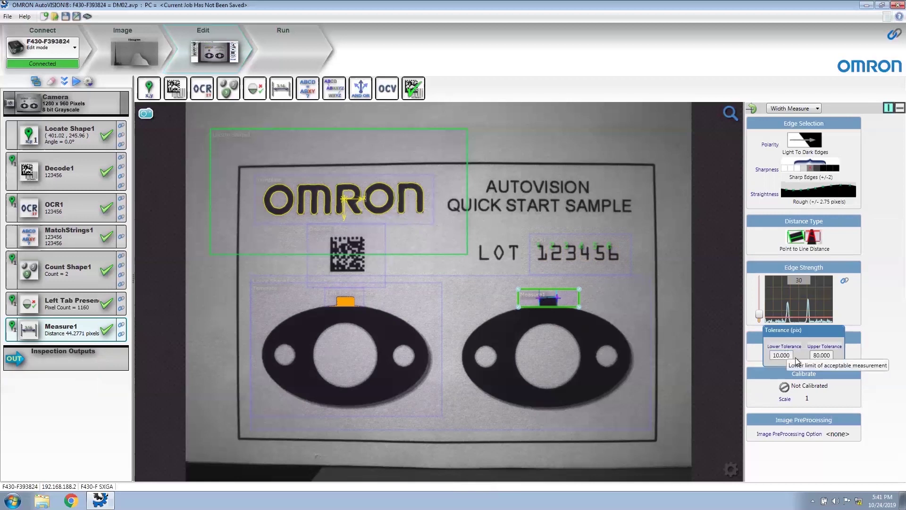
double_click(786, 355)
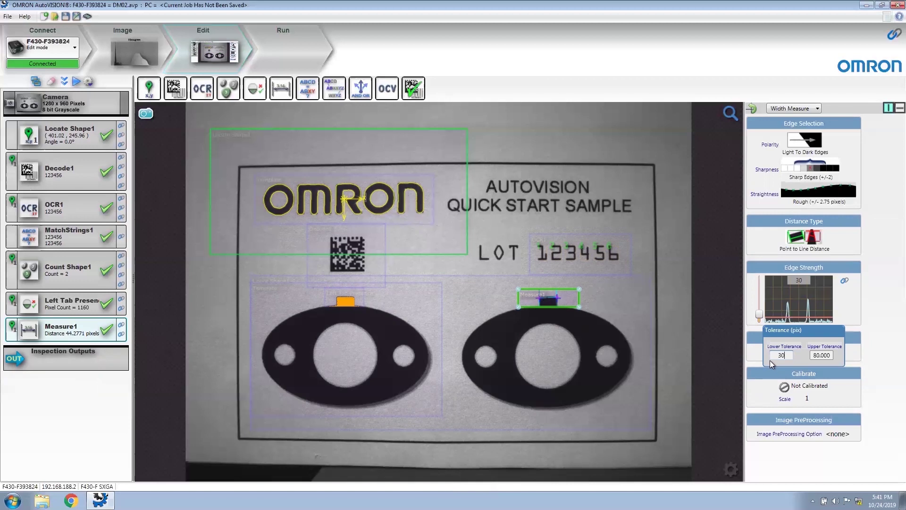
key(Return)
text(50)
key(Return)
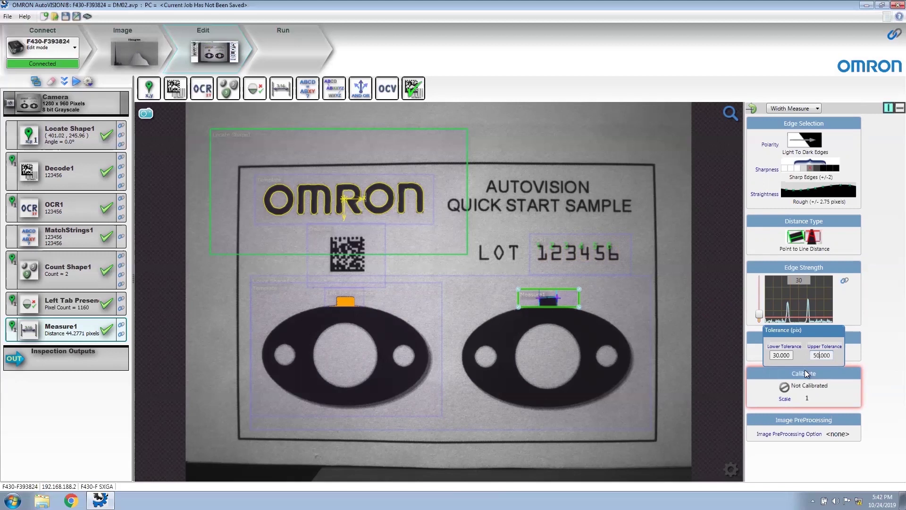
Step: Activate the Measure tool's locator option and rename the tool Right Tab Width
click(753, 109)
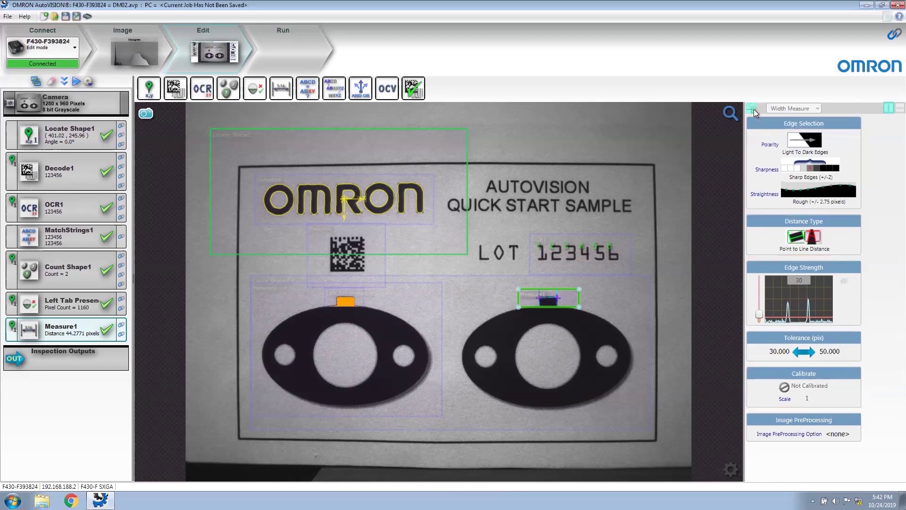
mouse_move(74, 331)
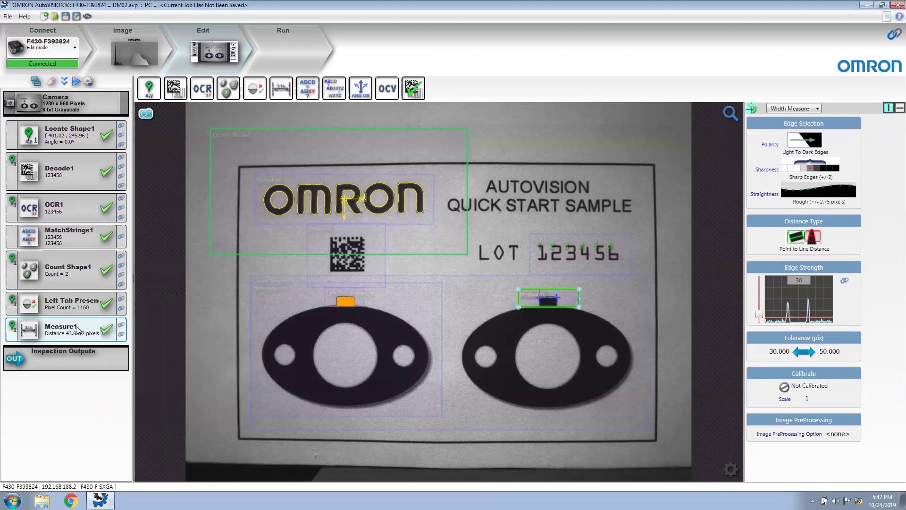
click(74, 327)
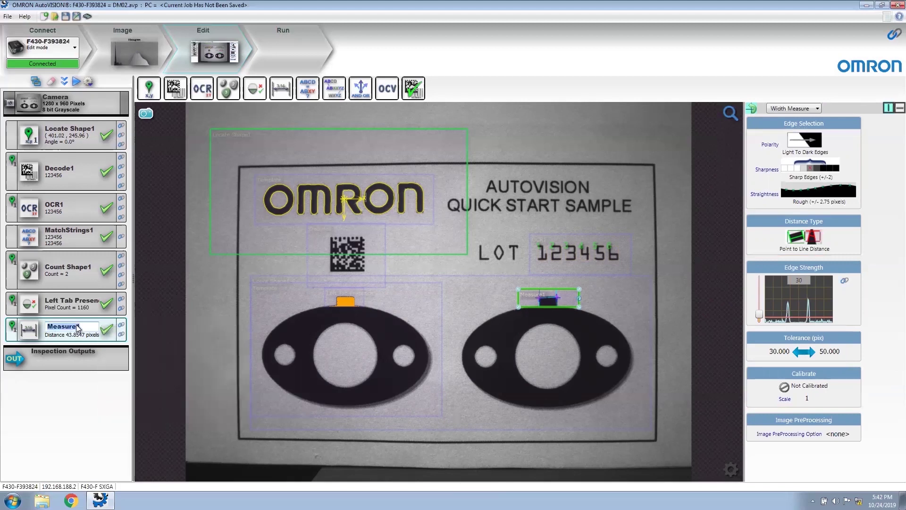
text(Ri)
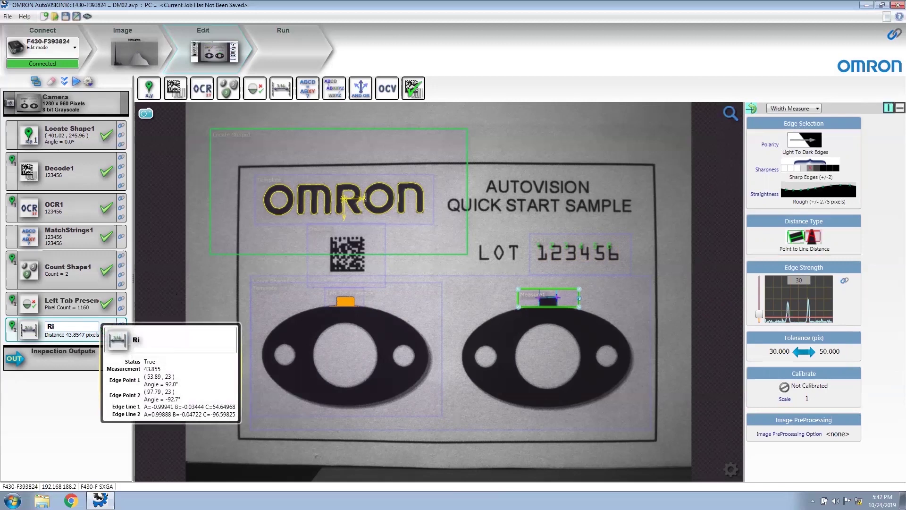
text(ght Tab Width)
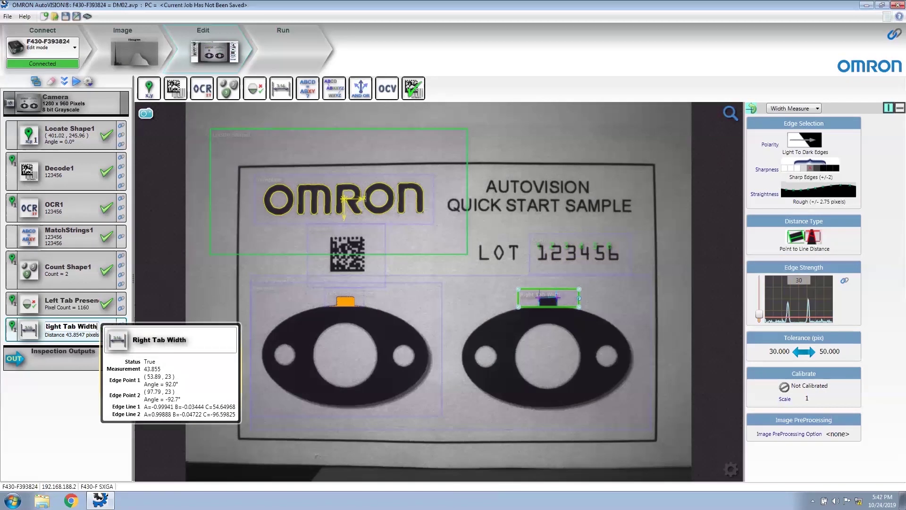
key(Return)
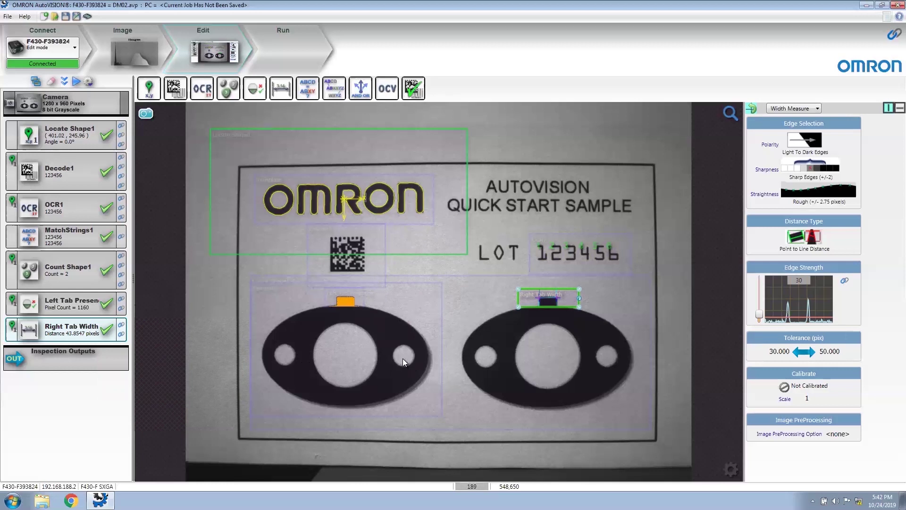
Step: Add a Count tool in Blob Count mode and stretch its region across the holes of both gaskets
click(222, 92)
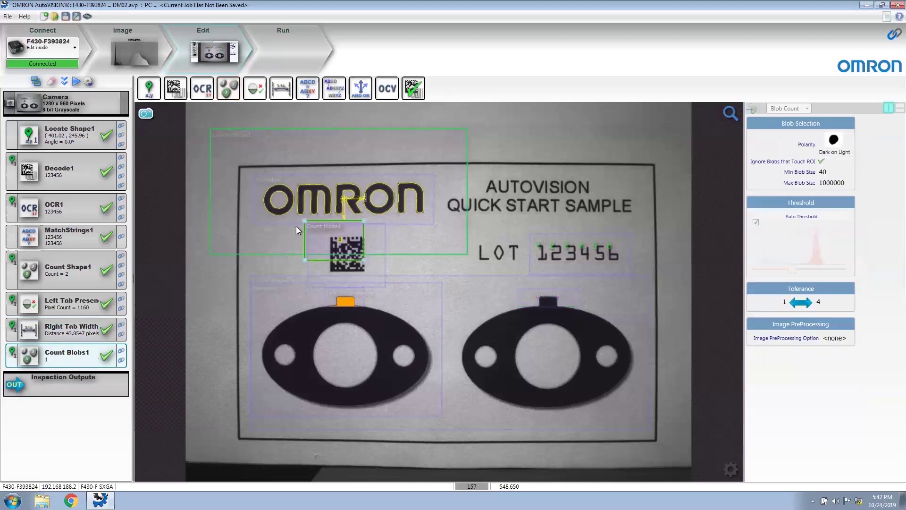
drag(304, 239, 253, 350)
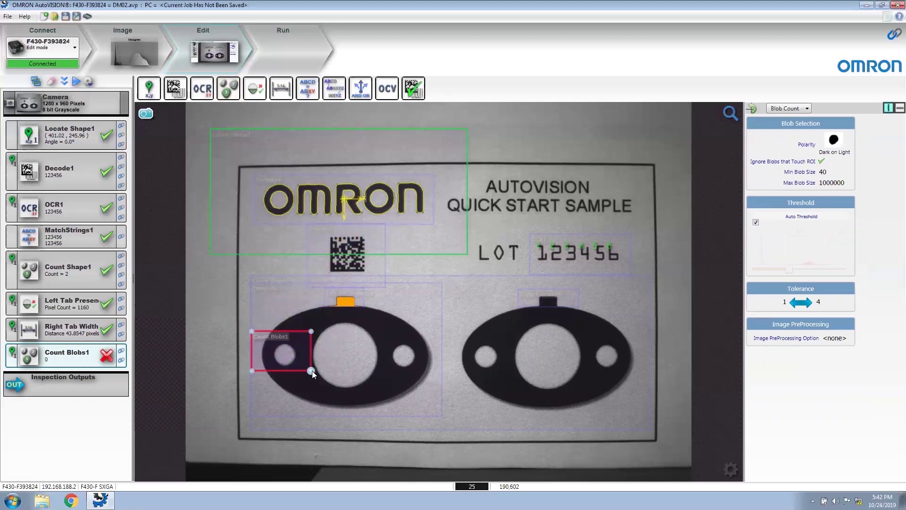
drag(313, 372, 644, 383)
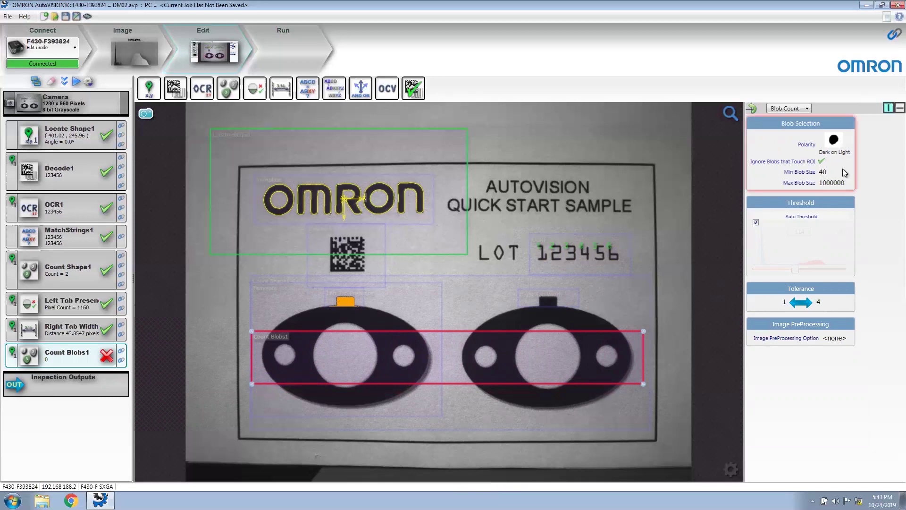
Step: Set the blob count's polarity to Light on Dark so it counts the gaskets' small holes
click(832, 143)
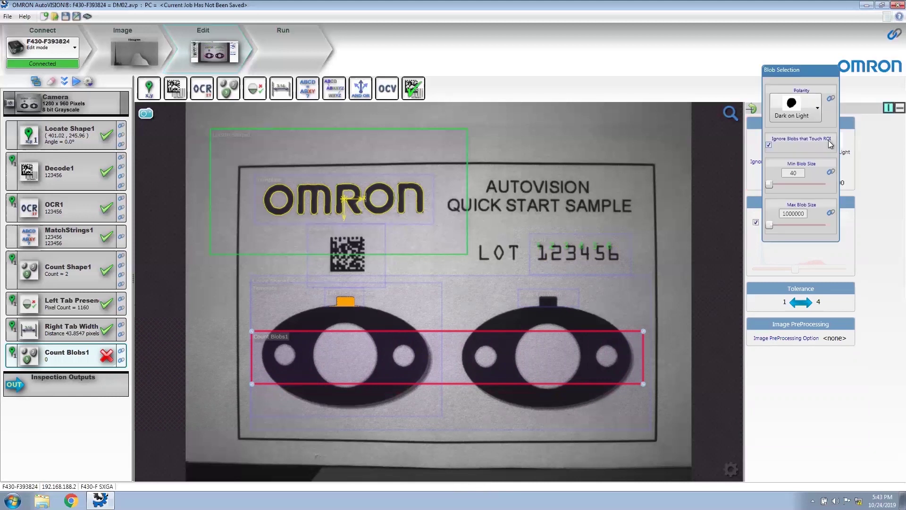
click(803, 113)
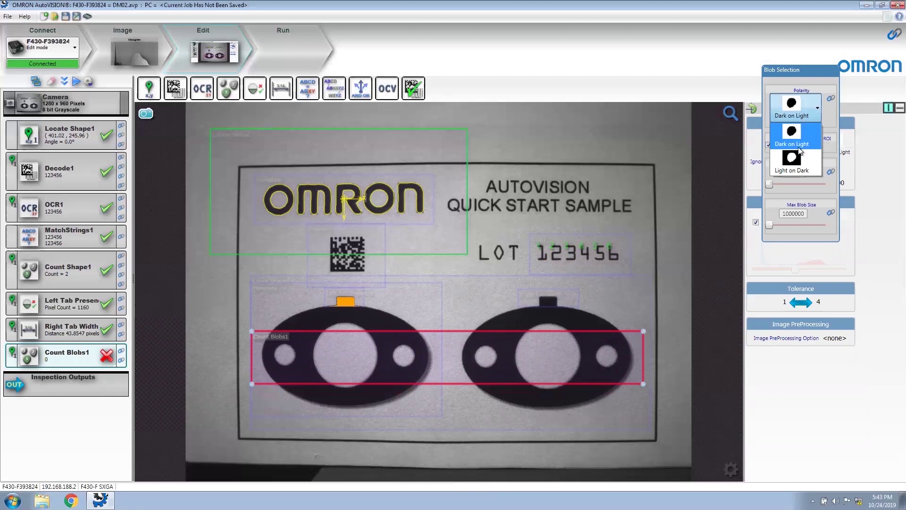
click(796, 165)
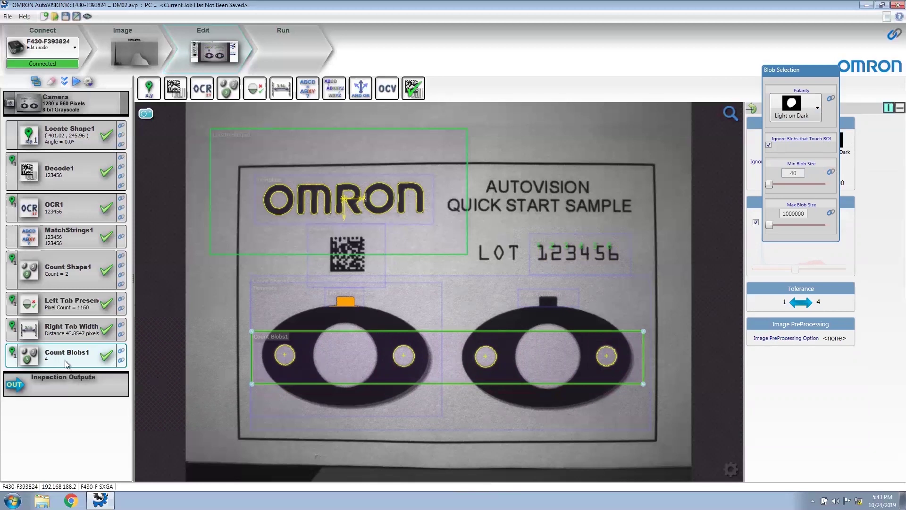
mouse_move(52, 364)
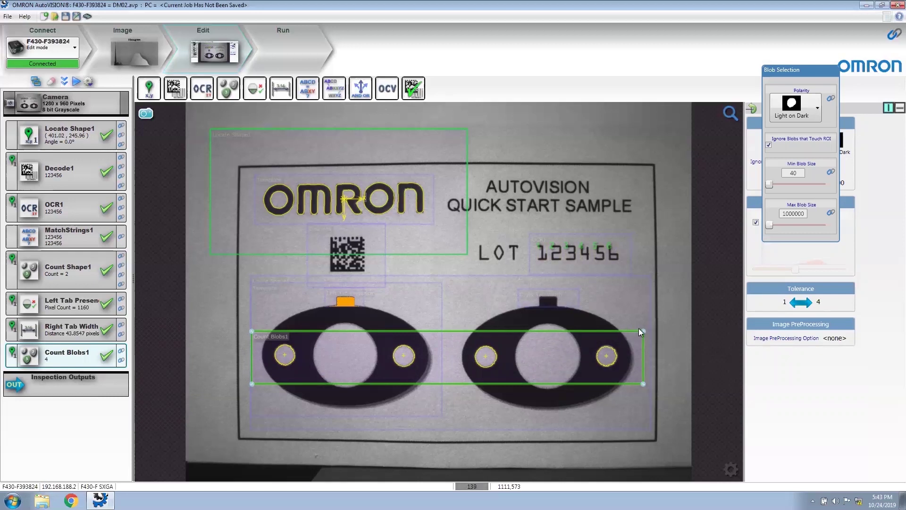
Step: Set the blob count's minimum blob size to 1000 and its maximum blob size to 10000
double_click(791, 174)
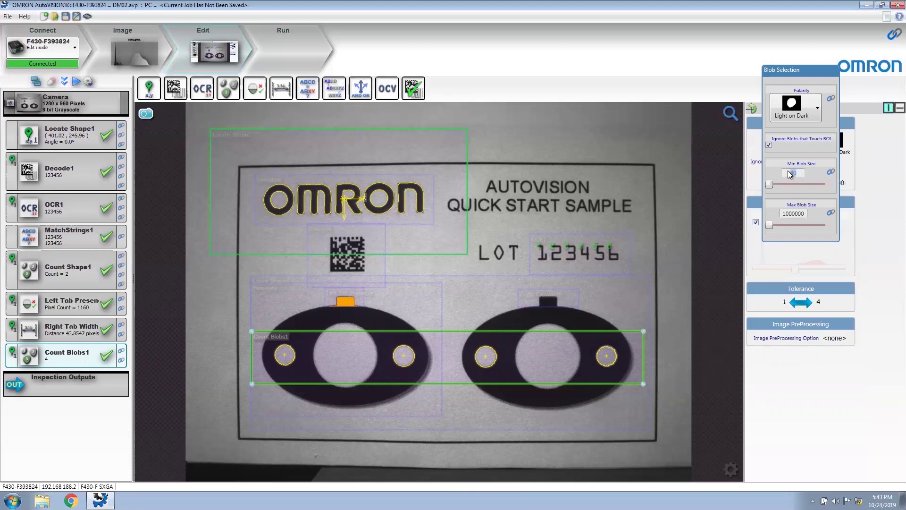
text(1000)
double_click(803, 211)
text(10000)
Step: Set the blob count's minimum count tolerance to 4
click(792, 303)
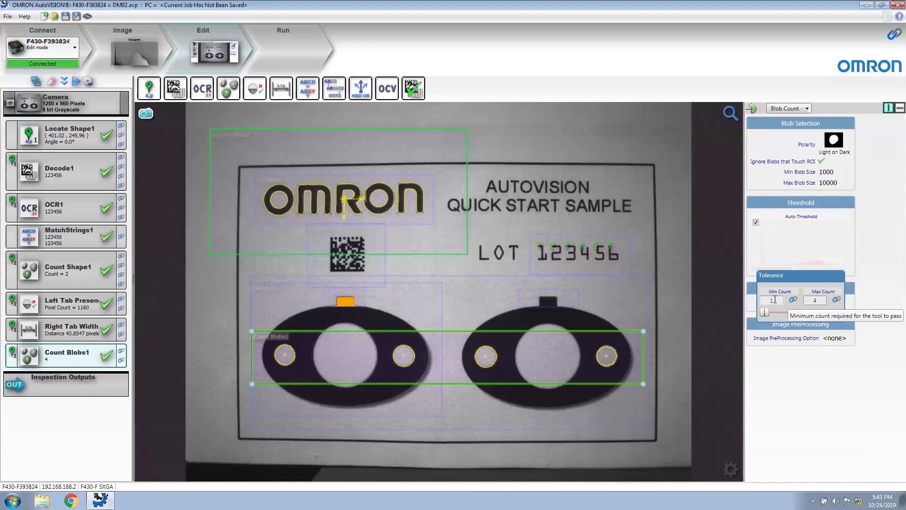
drag(774, 299, 769, 301)
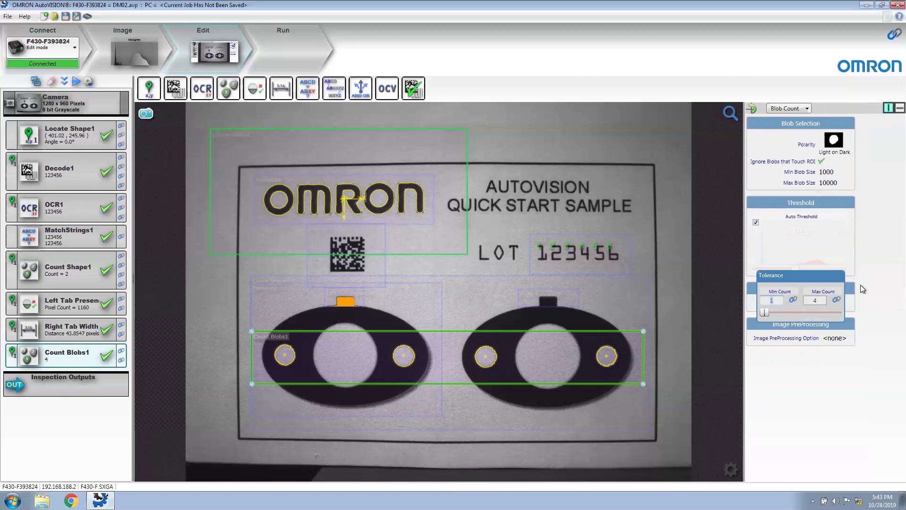
text(4)
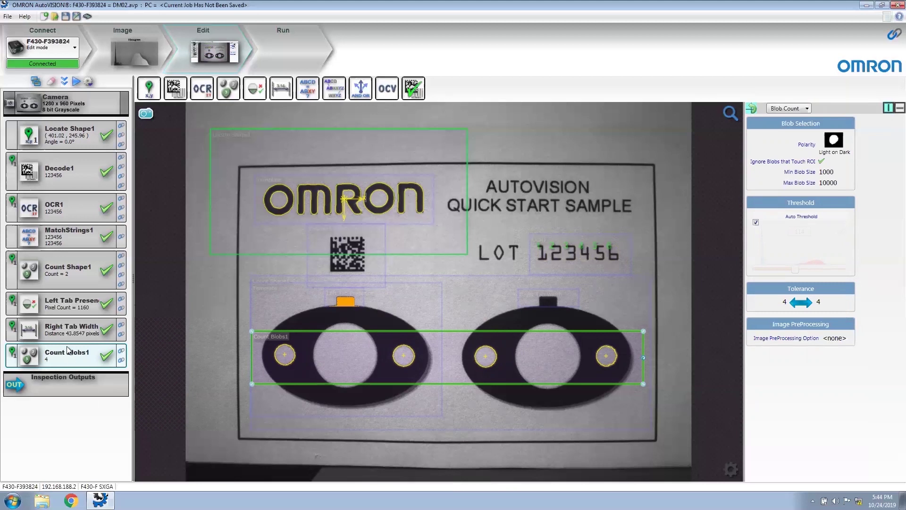
Step: Rename the blob count tool Small Holes Count
mouse_move(69, 357)
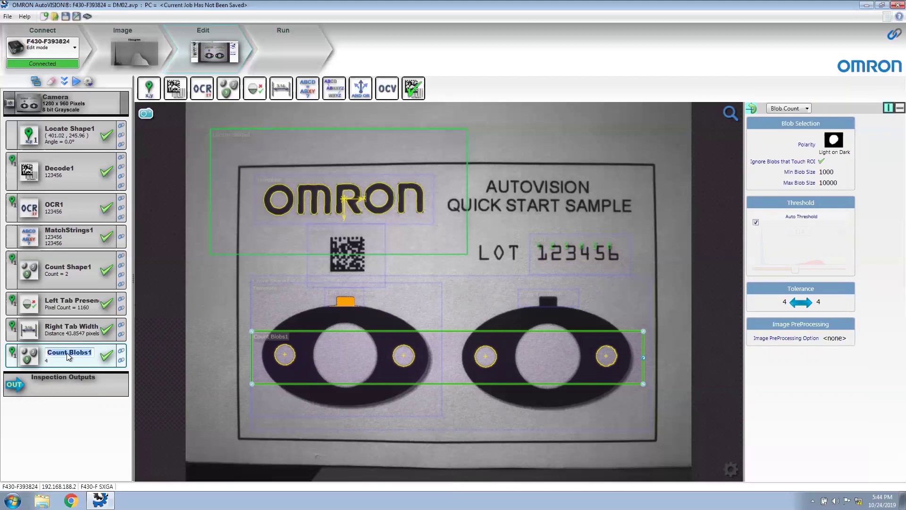
text(m)
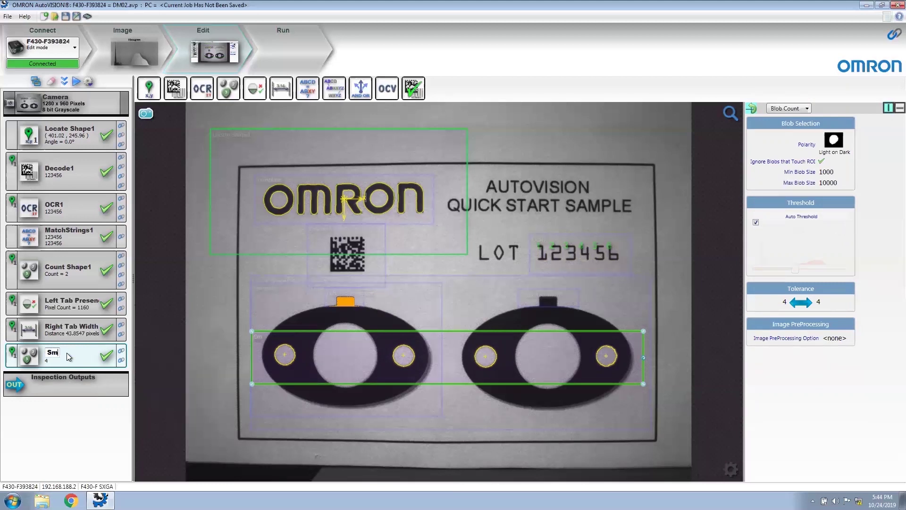
text(all Ho)
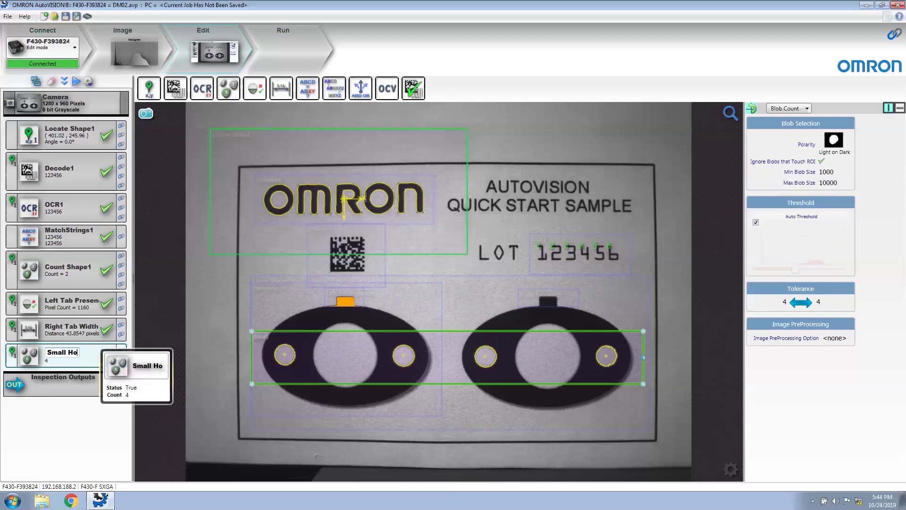
text(les Coun)
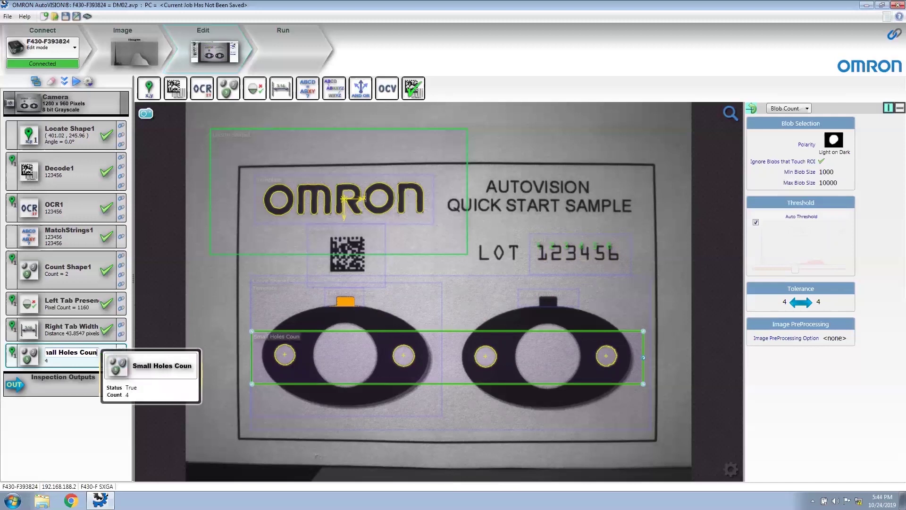
text(t)
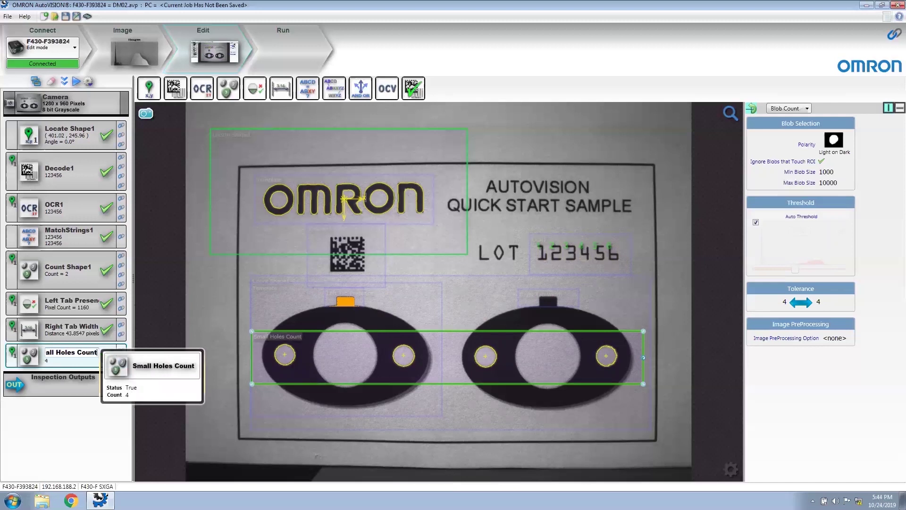
key(Return)
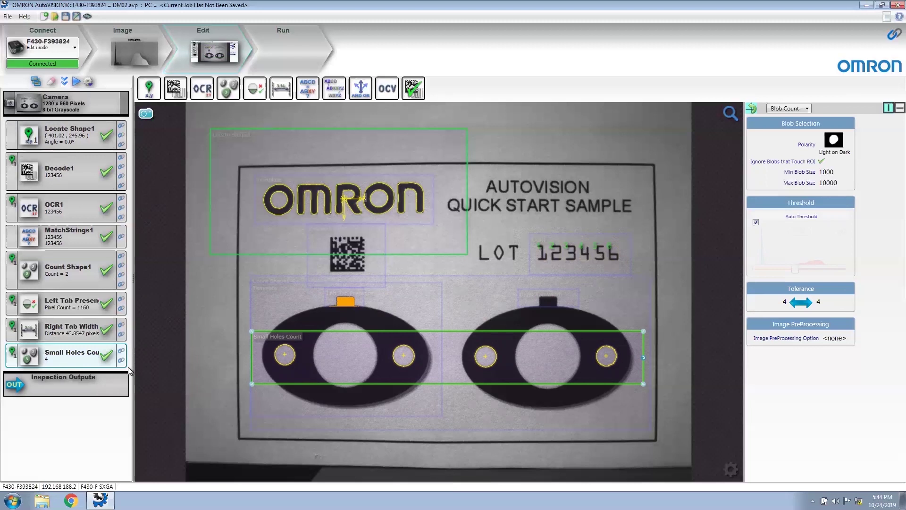
Step: In the inspection outputs, connect digital Output 1 to Inspection Done with a pulse width of 20 ms
click(74, 385)
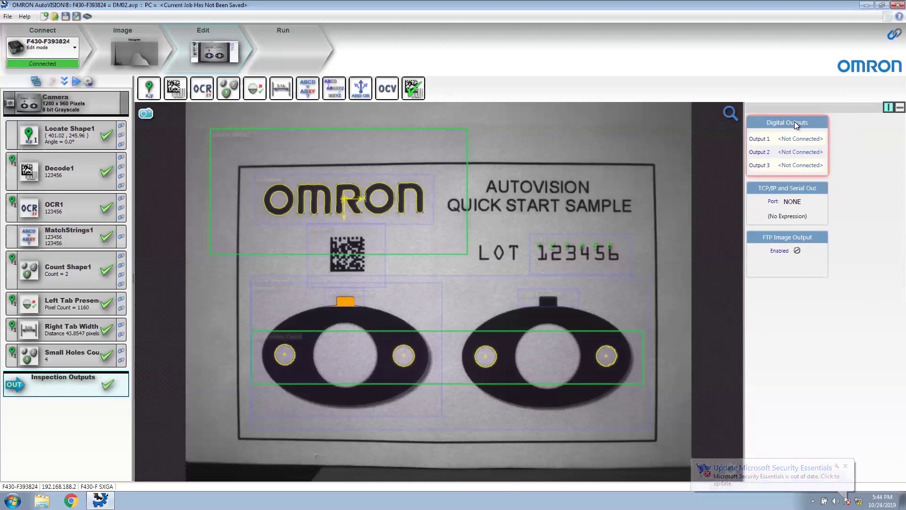
mouse_move(794, 121)
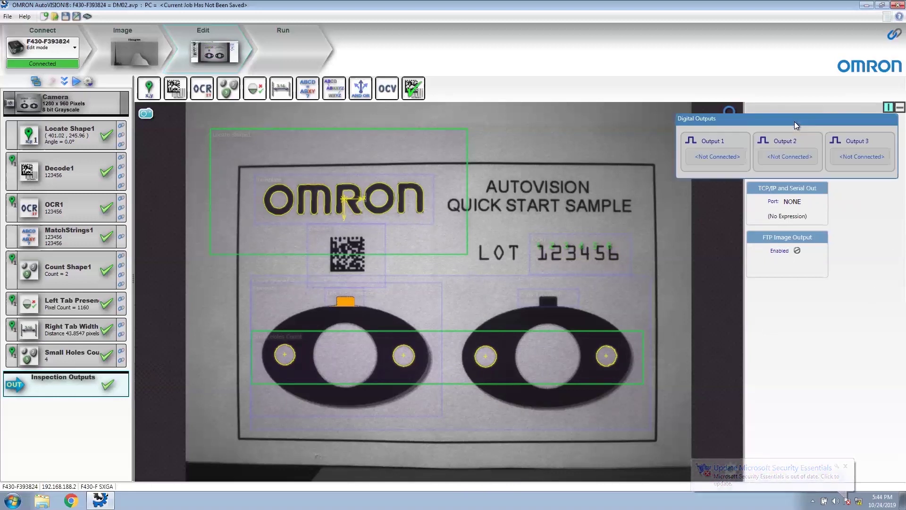
click(714, 158)
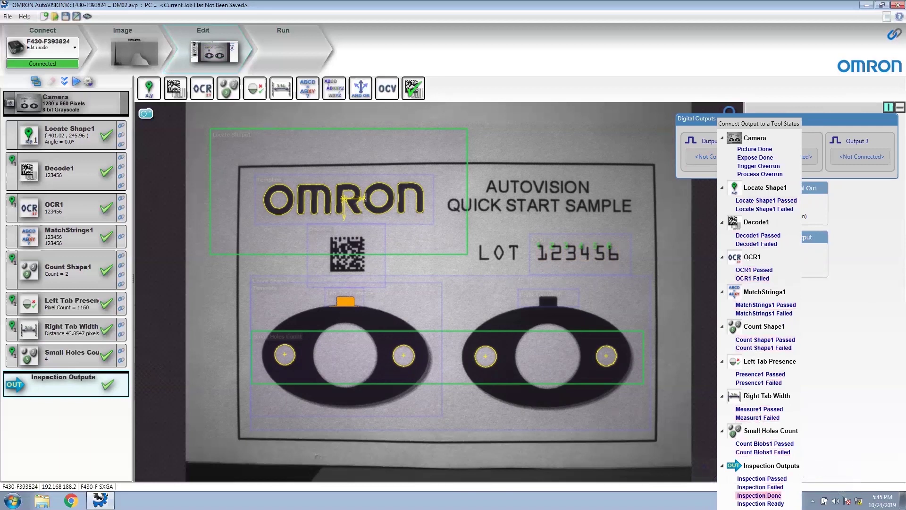
click(759, 495)
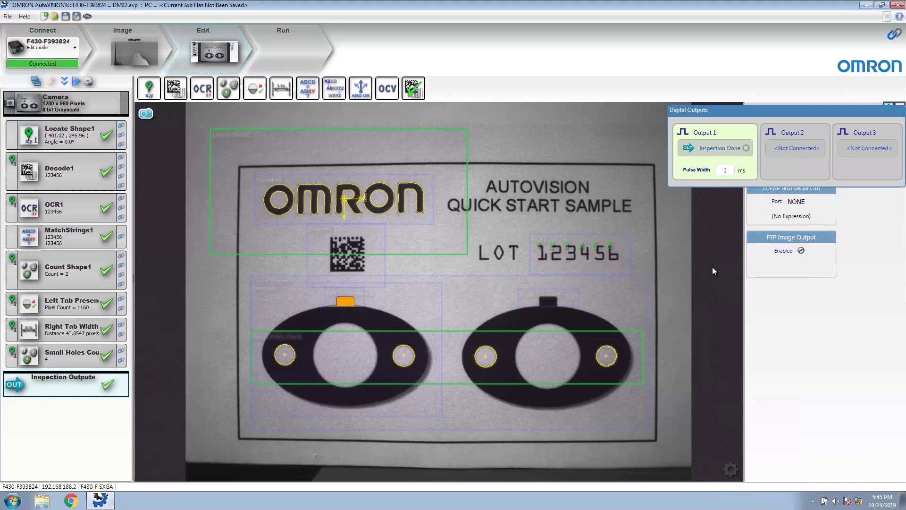
double_click(725, 170)
Step: Connect digital Output 2 to Inspection Passed and digital Output 3 to Inspection Failed
click(788, 148)
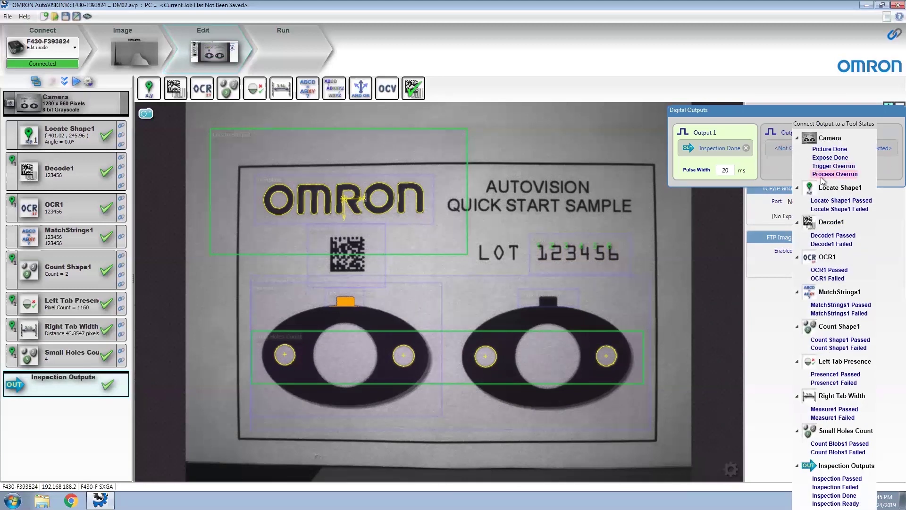
click(828, 479)
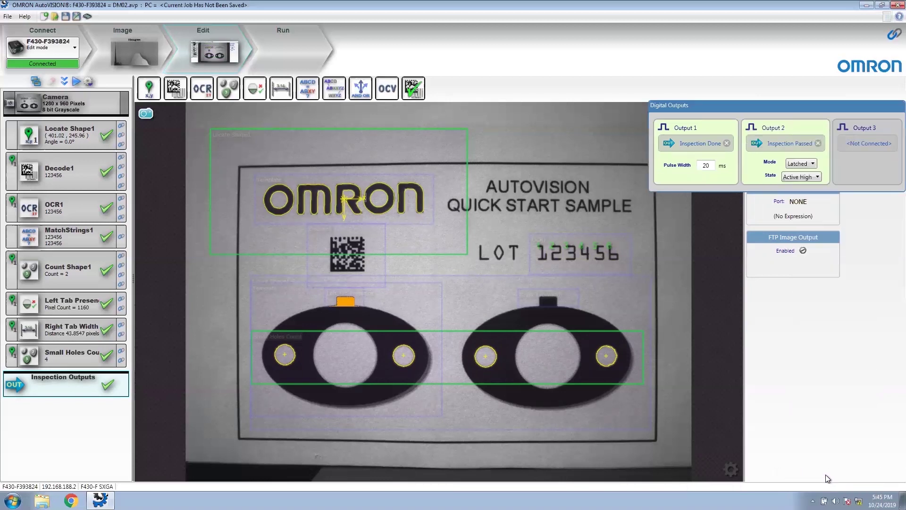
click(857, 148)
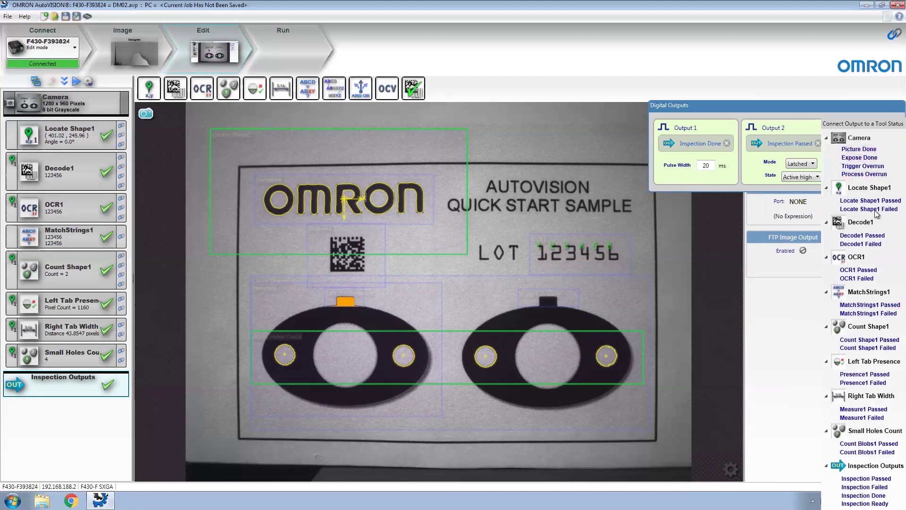
click(865, 487)
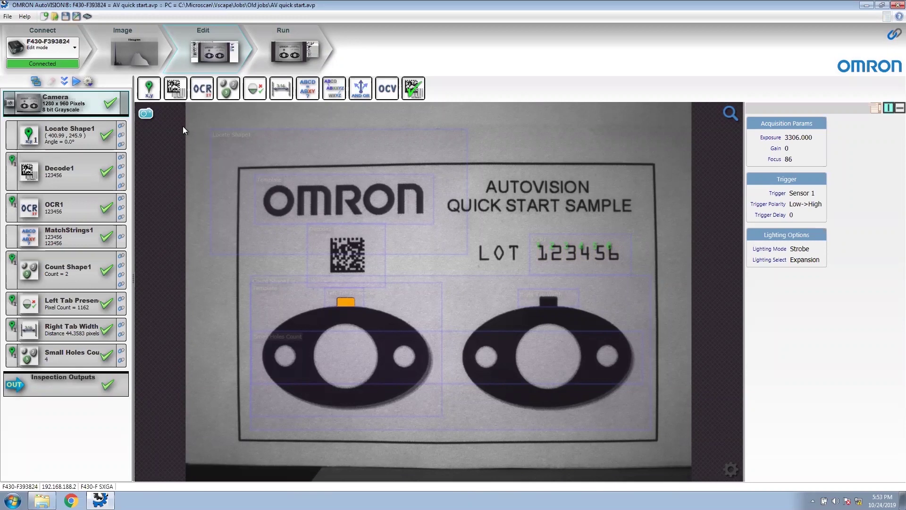
Step: Try out all the job's tools once and save the job to disk as AV quick start.avp in the Jobs folder
click(64, 84)
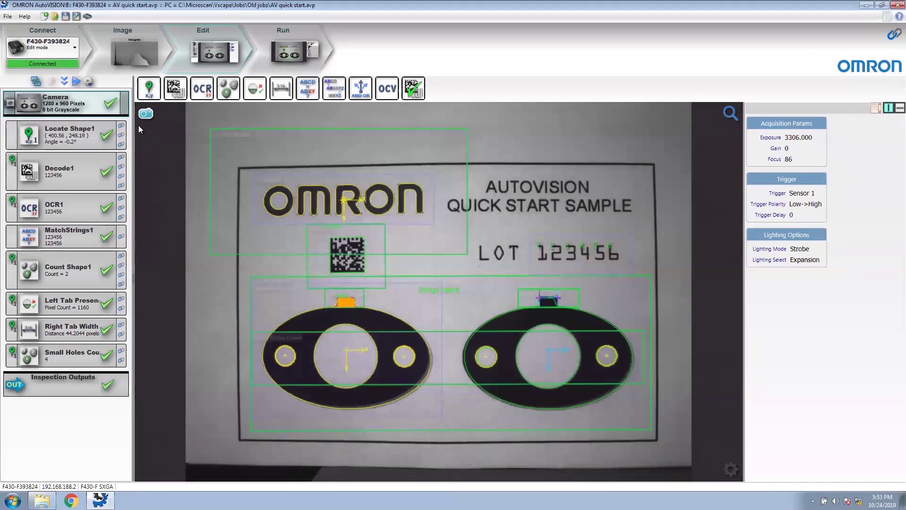
click(8, 16)
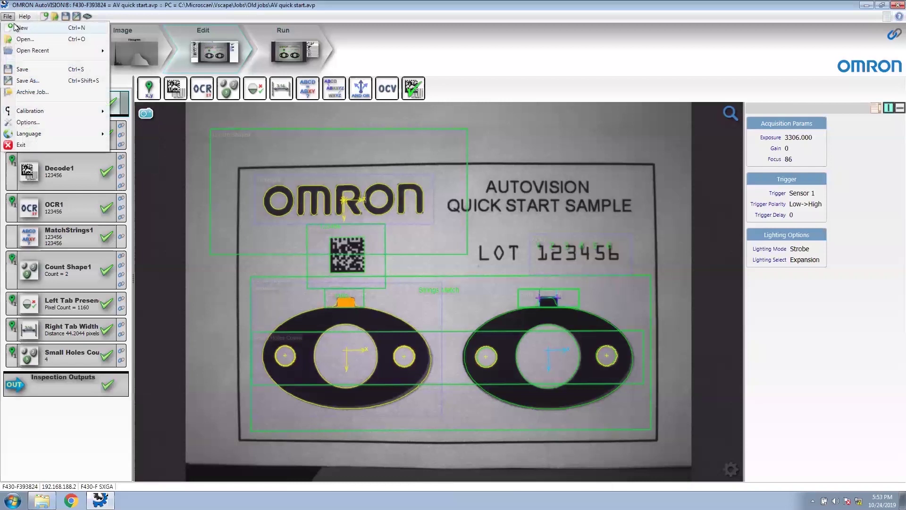
click(33, 81)
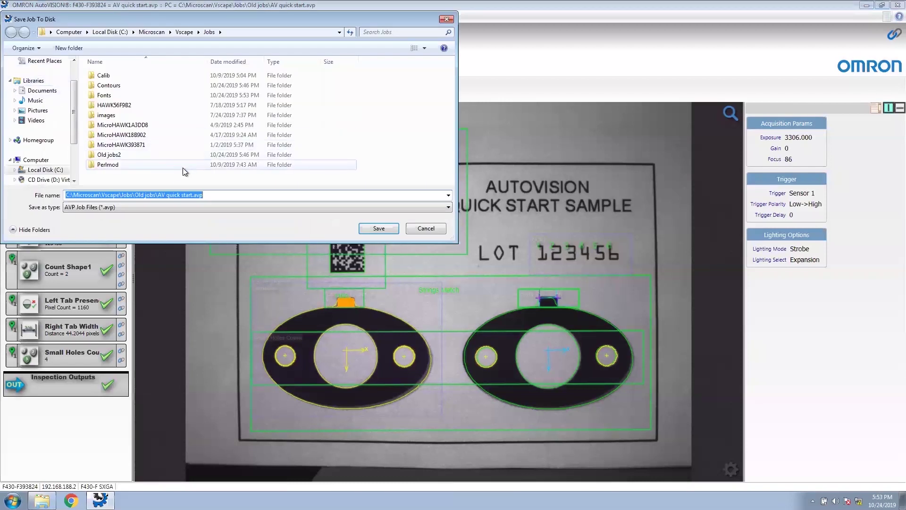
click(157, 195)
drag(157, 196, 29, 189)
key(Delete)
key(Delete)
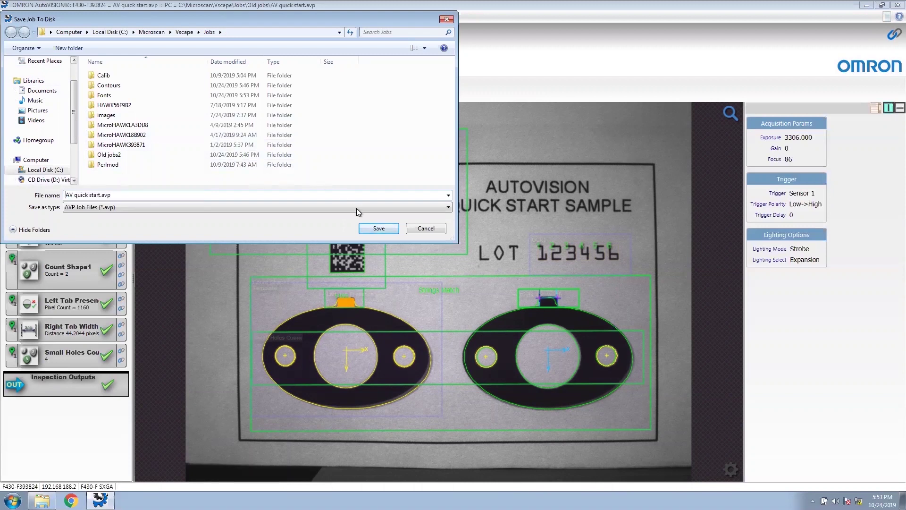
click(378, 229)
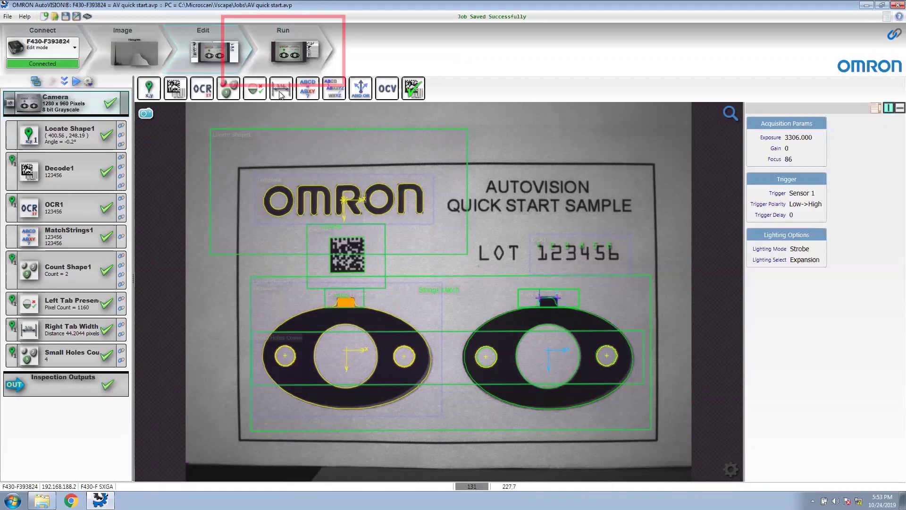
Step: Switch the camera to run mode and manually trigger the inspection three times, changing to a defective sample before the third trigger
click(288, 39)
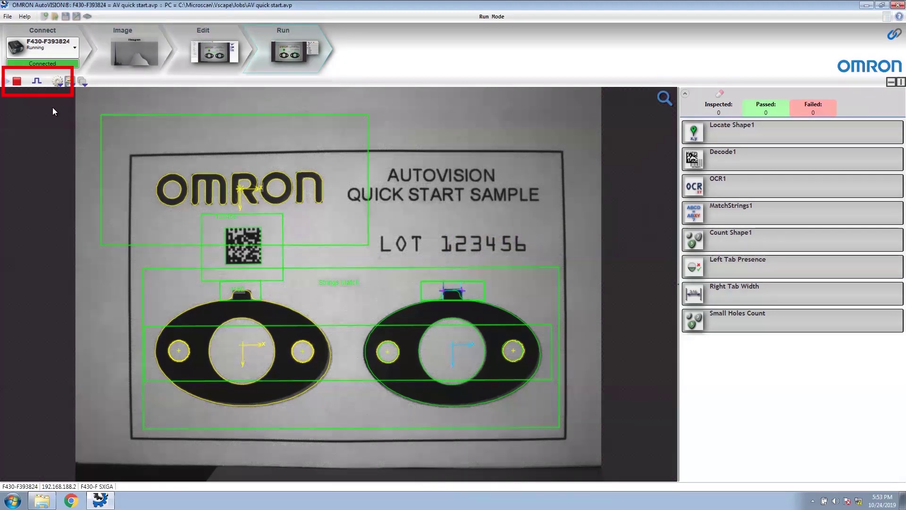
click(36, 81)
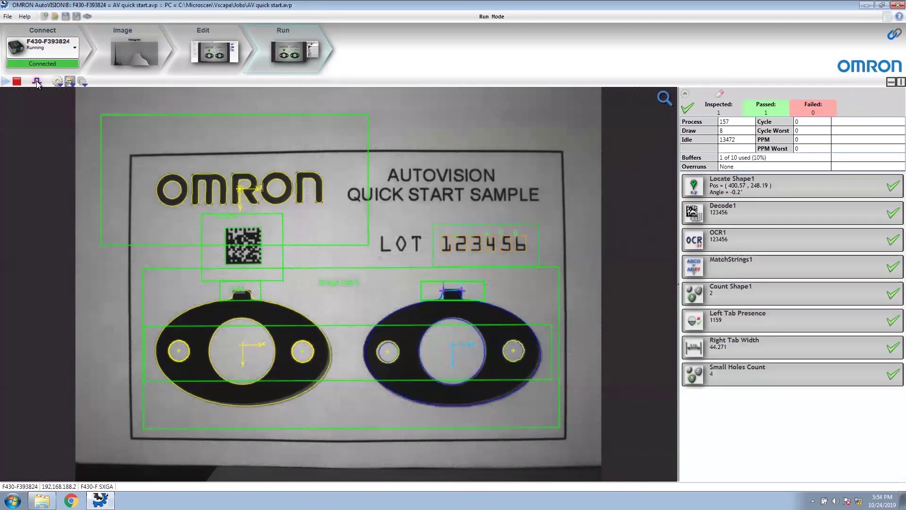
click(35, 81)
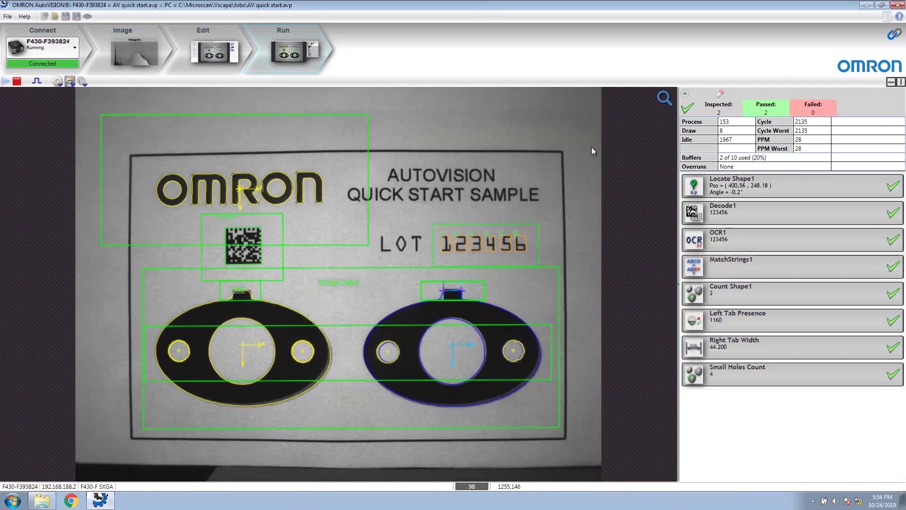
click(36, 83)
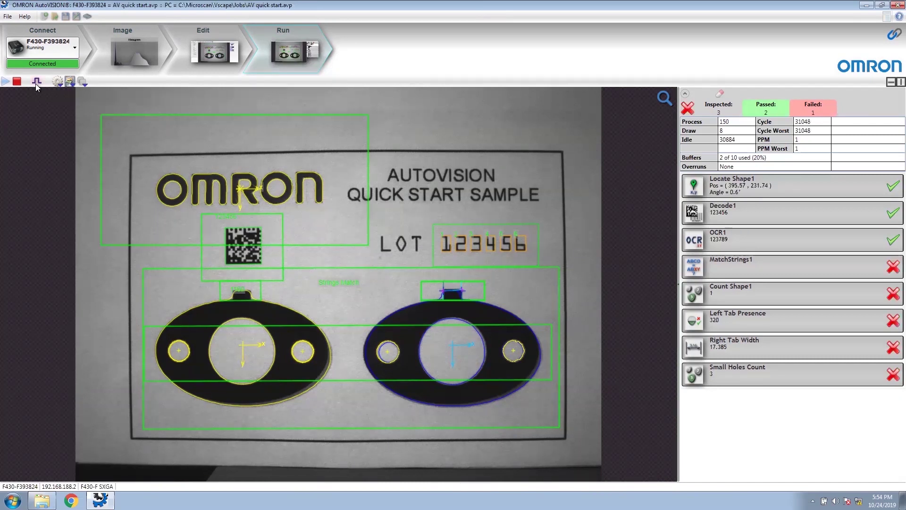